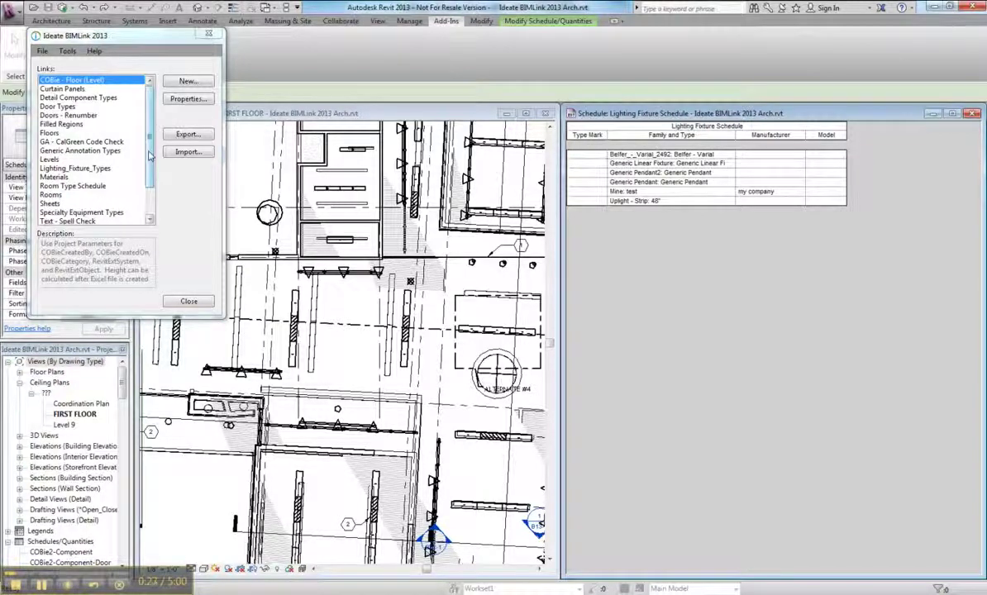
Step: Delete the existing Lighting_Fixture_Types link from the BIMLink links and confirm the deletion
{"action": "left_click", "coordinate": [88, 168]}
{"action": "right_click", "coordinate": [87, 167]}
{"action": "left_click", "coordinate": [120, 248]}
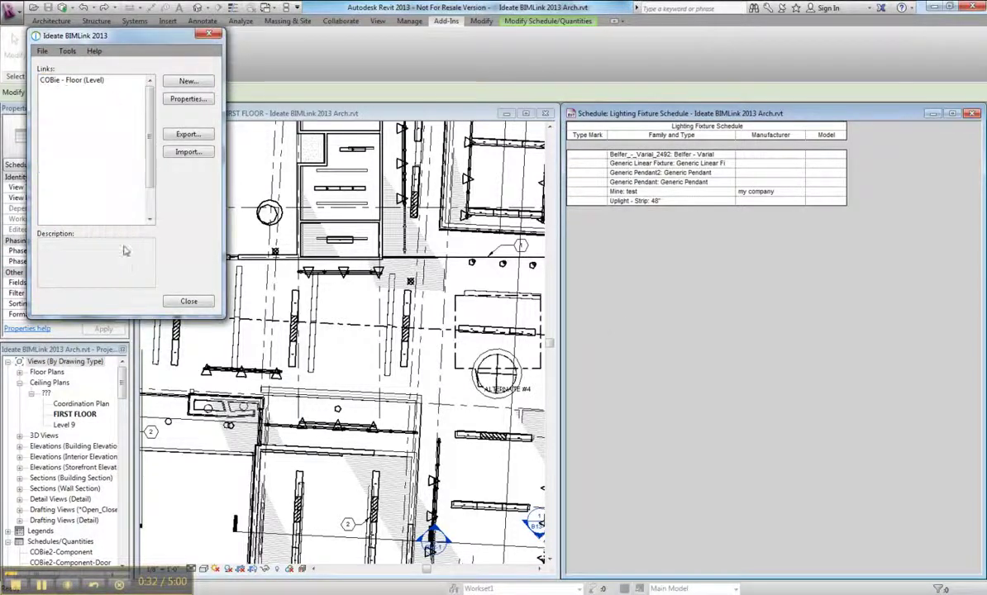
{"action": "left_click", "coordinate": [525, 314]}
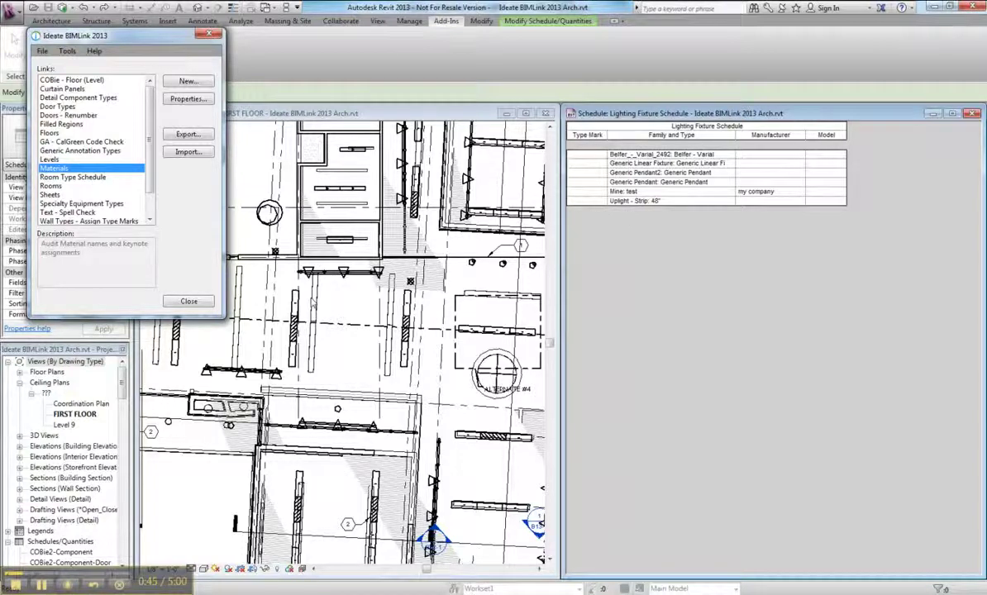
Step: Start a new link and look through the element categories under All Categories and Other Categories
{"action": "left_click", "coordinate": [188, 82]}
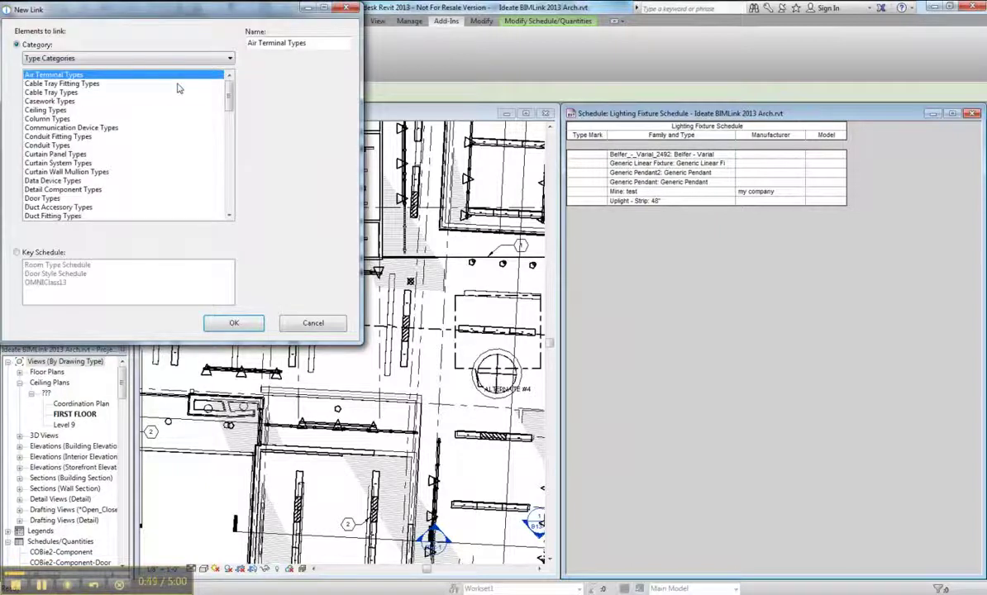
{"action": "left_click", "coordinate": [132, 60]}
{"action": "left_click", "coordinate": [132, 73]}
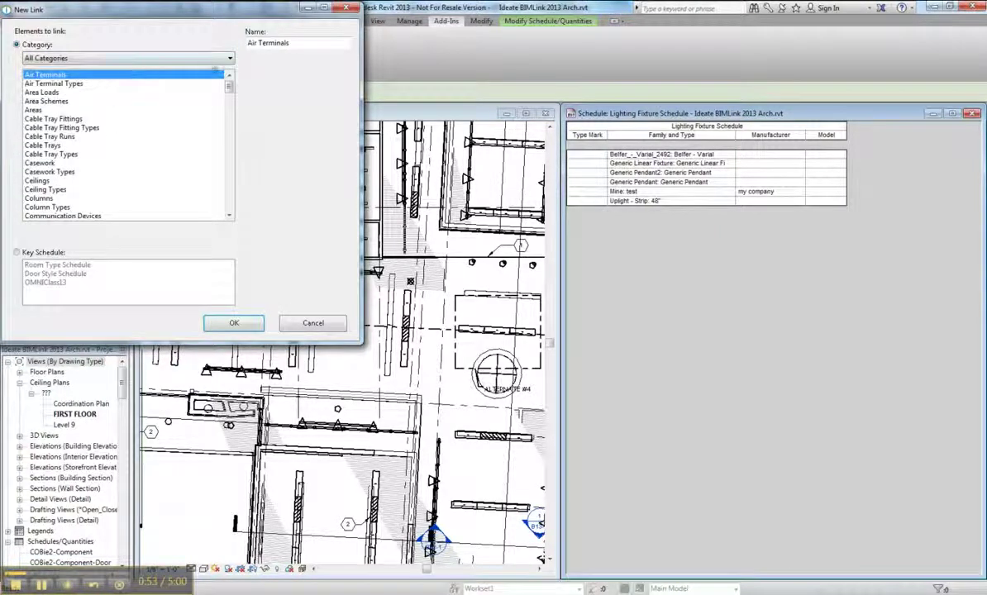
{"action": "left_click", "coordinate": [227, 60]}
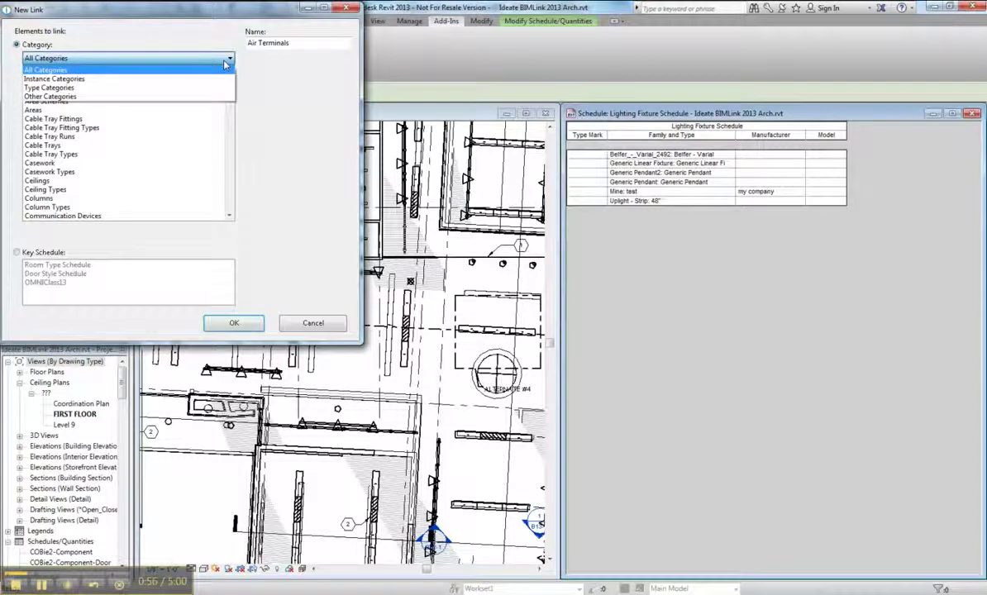
{"action": "left_click", "coordinate": [54, 96]}
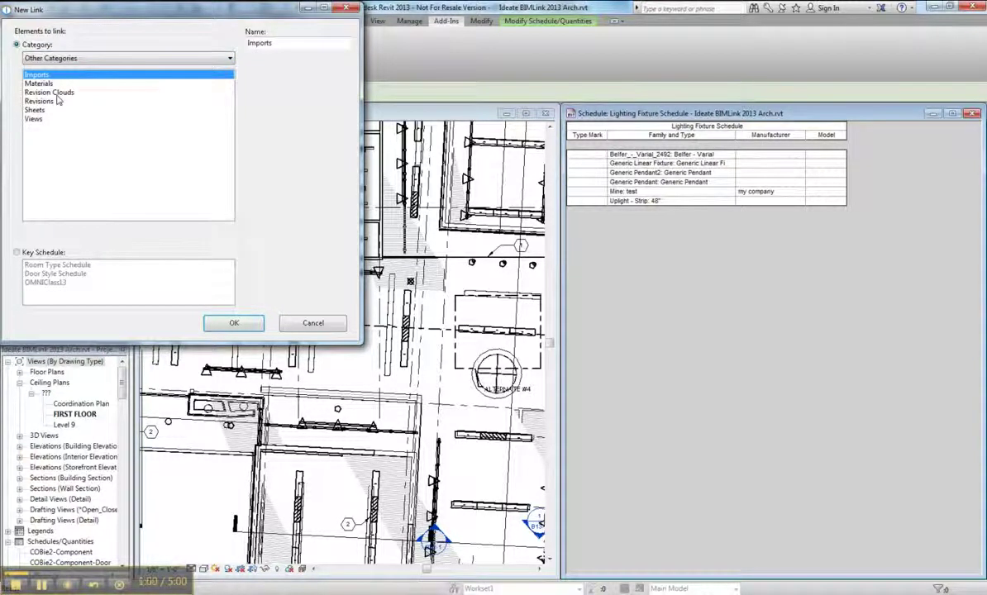
Step: Choose Lighting Fixture Types from Type Categories as the elements to link
{"action": "left_click", "coordinate": [63, 59]}
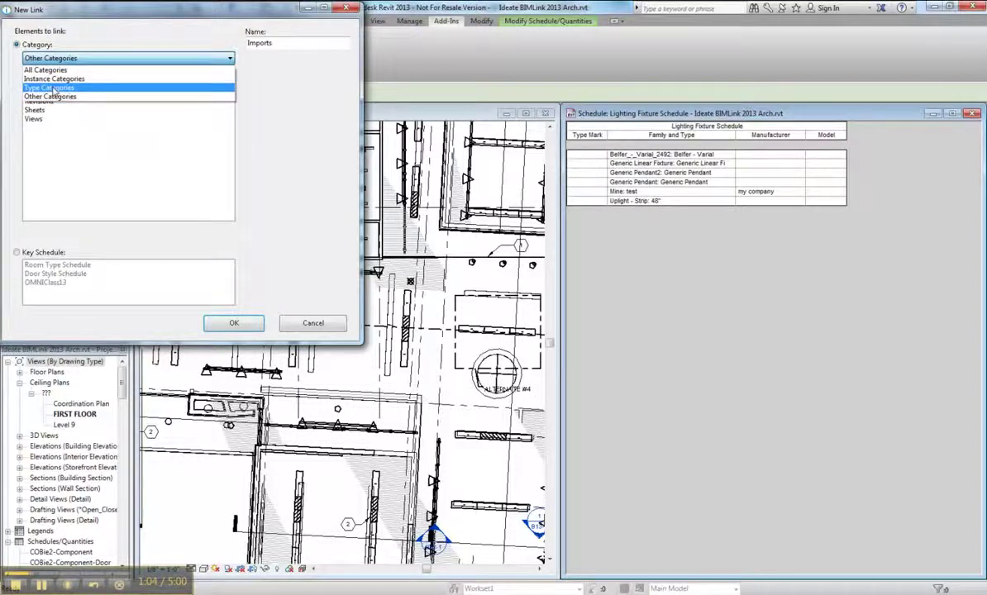
{"action": "left_click", "coordinate": [51, 89]}
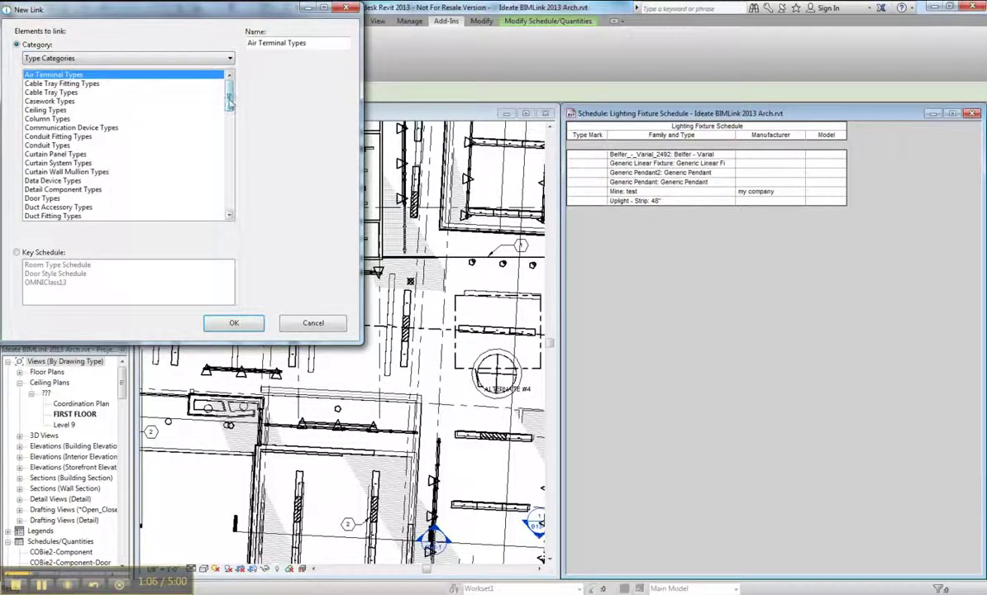
{"action": "left_click_drag", "start_coordinate": [229, 79], "coordinate": [233, 149]}
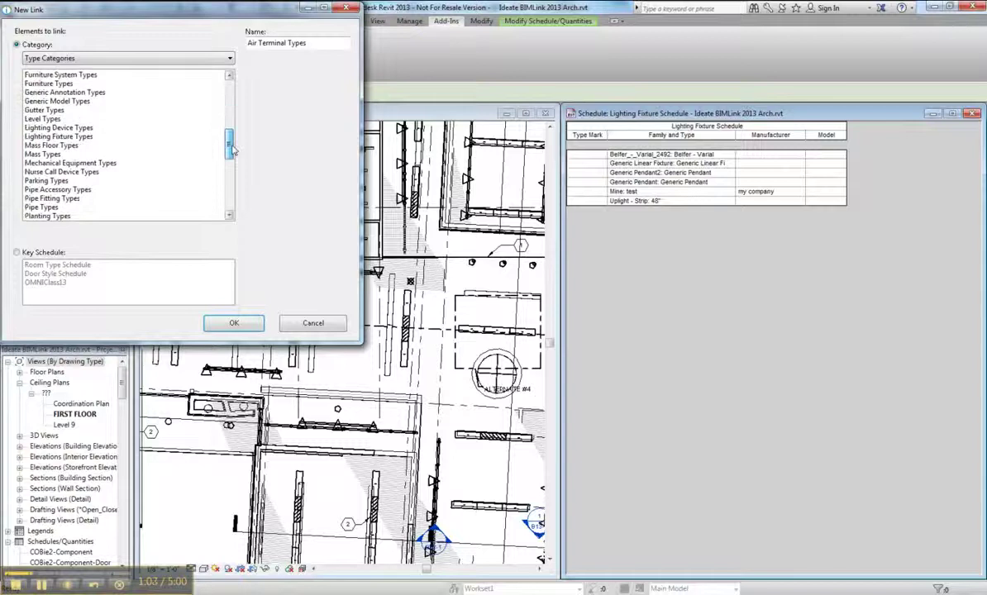
{"action": "left_click", "coordinate": [72, 137]}
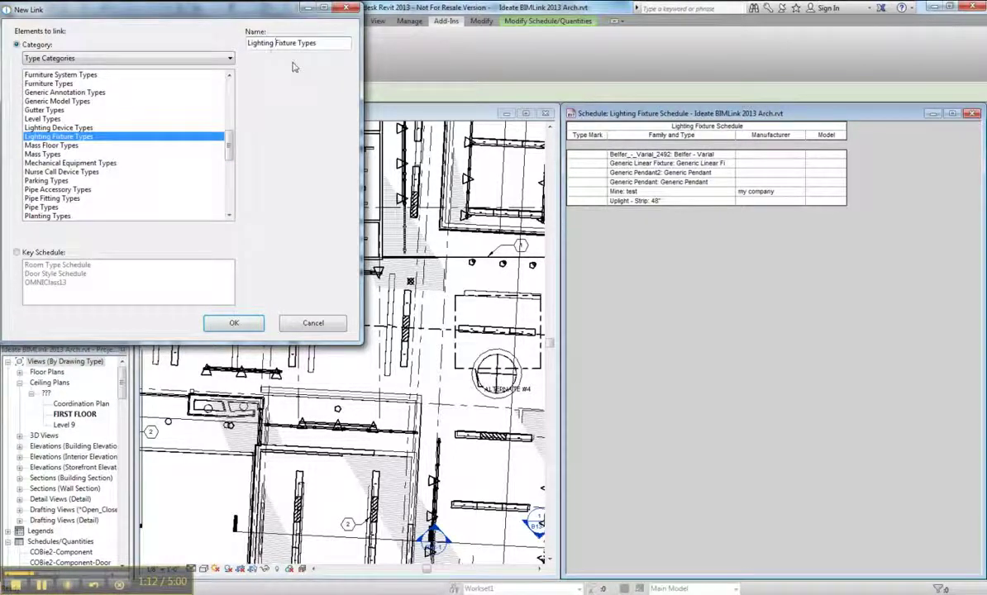
Step: Name the new link Lighting_Fixture_Types, using underscores instead of spaces, and create it
{"action": "key", "text": "BackSpace"}
{"action": "type", "text": "_"}
{"action": "left_click", "coordinate": [300, 43]}
{"action": "key", "text": "BackSpace"}
{"action": "type", "text": "_"}
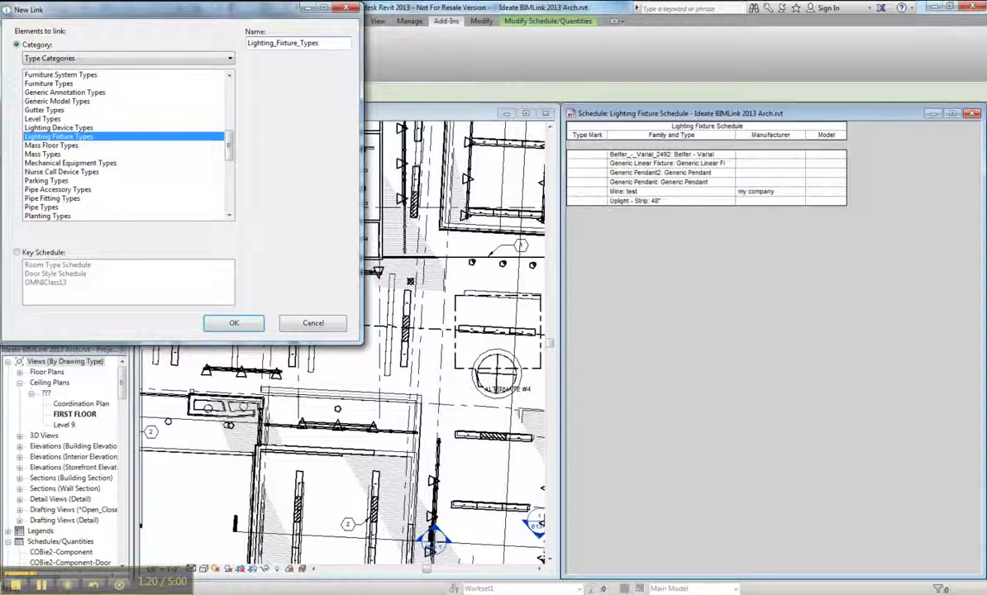
{"action": "left_click", "coordinate": [240, 324]}
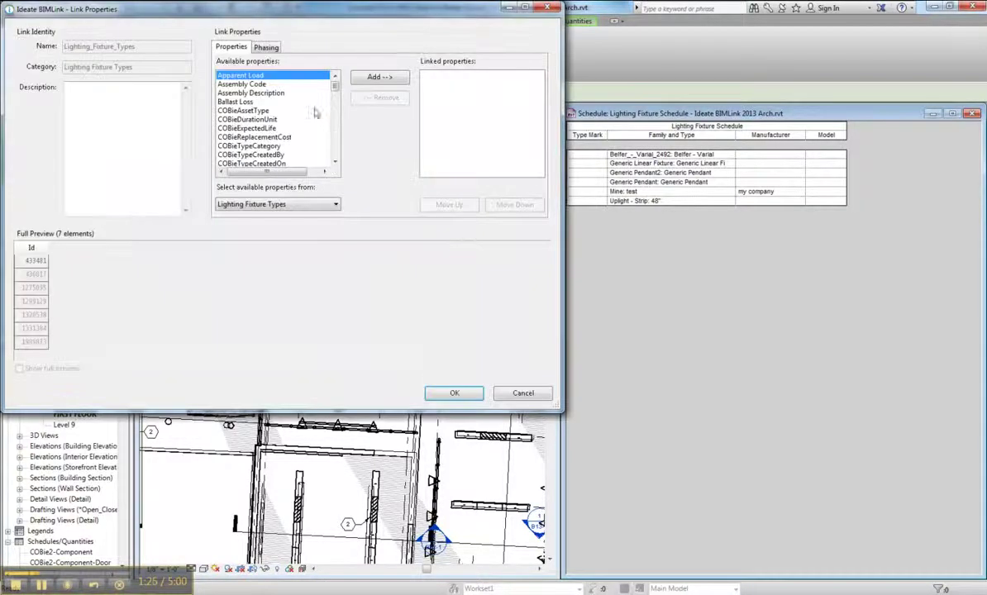
Step: Add Type Mark and Type Name to the linked properties
{"action": "left_click_drag", "start_coordinate": [335, 87], "coordinate": [335, 153]}
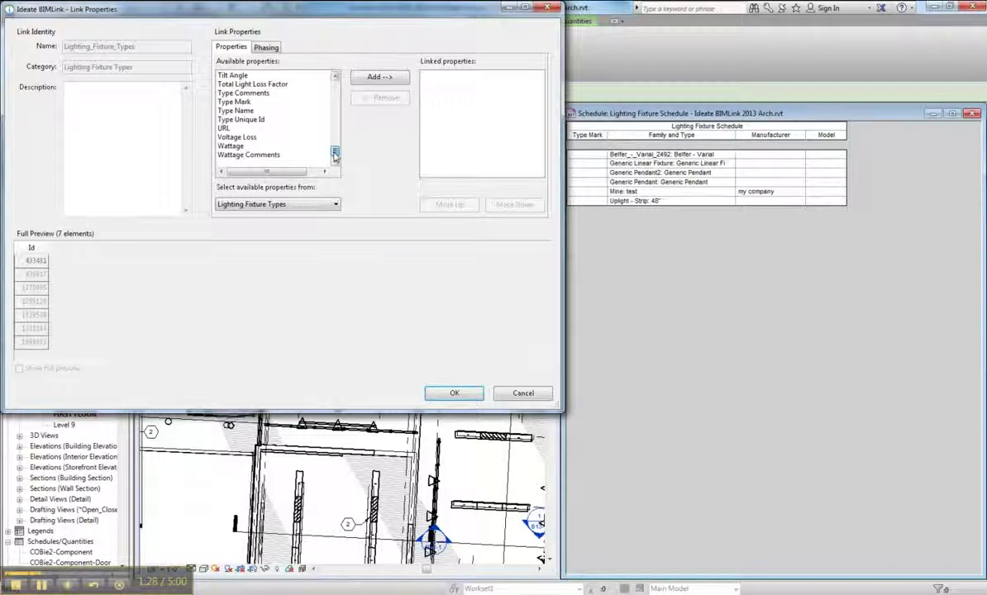
{"action": "left_click", "coordinate": [234, 101]}
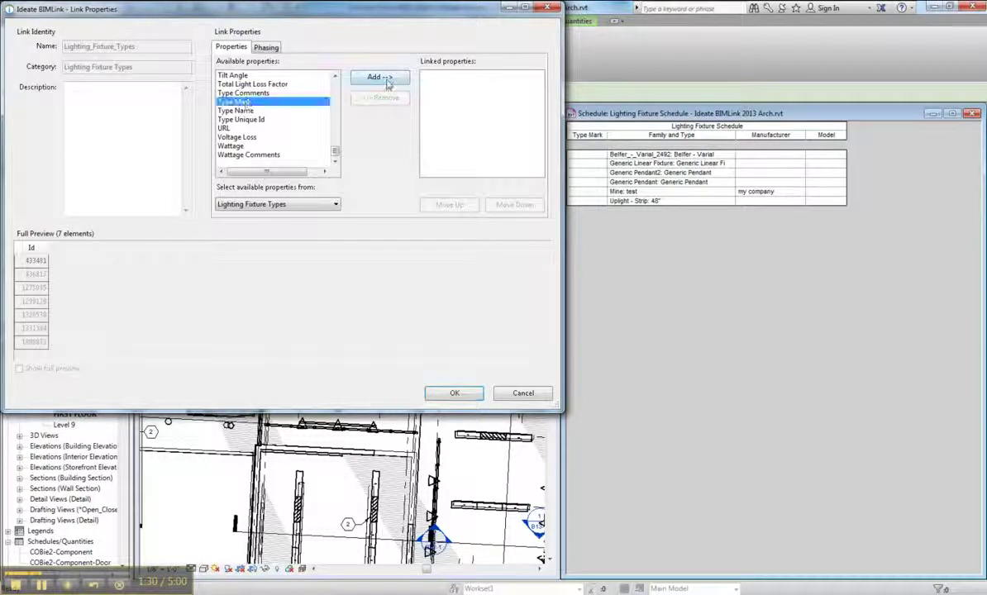
{"action": "left_click", "coordinate": [390, 81]}
{"action": "left_click", "coordinate": [390, 80]}
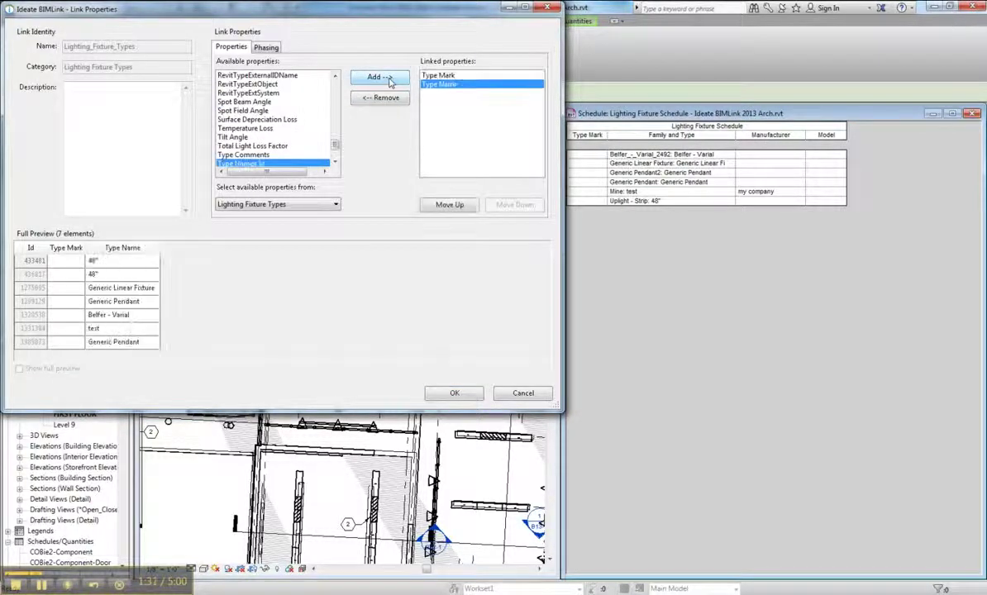
Step: Add Manufacturer and Model to the linked properties after Type Name
{"action": "left_click_drag", "start_coordinate": [335, 145], "coordinate": [338, 129]}
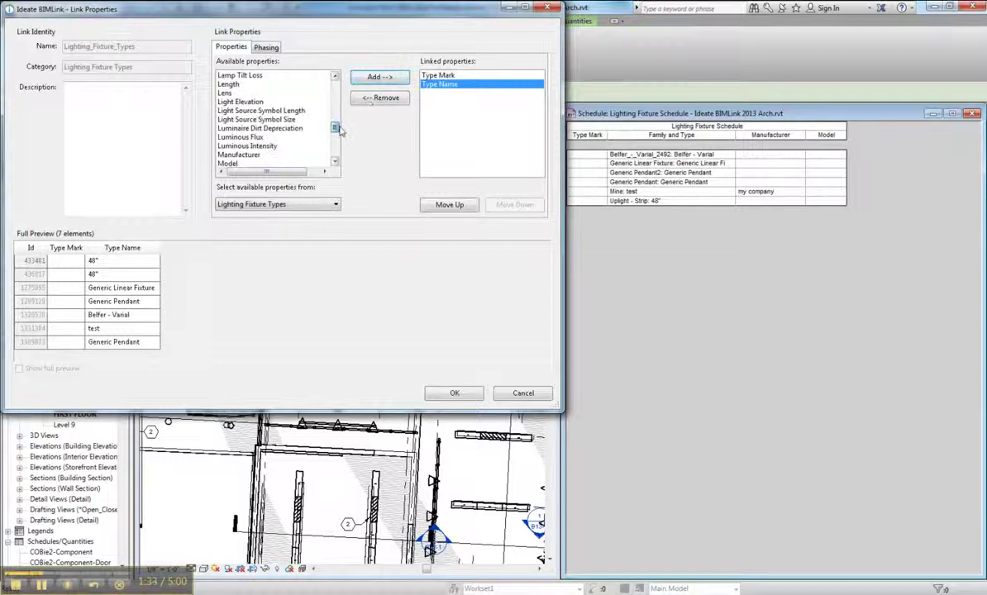
{"action": "left_click", "coordinate": [238, 155]}
{"action": "left_click", "coordinate": [368, 77]}
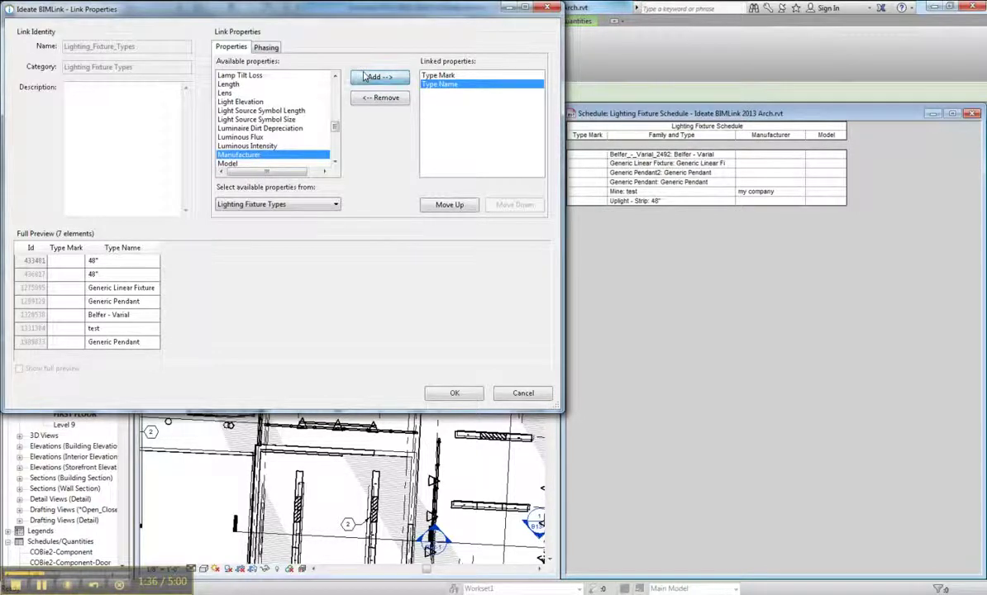
{"action": "left_click", "coordinate": [370, 77]}
Step: Insert Family Name directly after Type Mark in the linked properties
{"action": "left_click_drag", "start_coordinate": [335, 125], "coordinate": [335, 106]}
{"action": "left_click", "coordinate": [238, 154]}
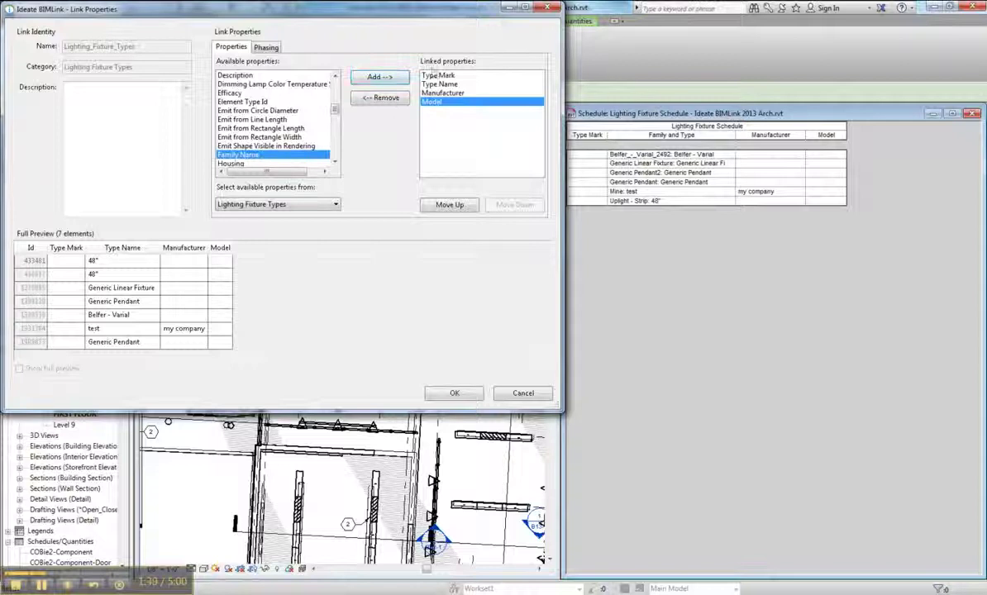
{"action": "left_click", "coordinate": [446, 76]}
{"action": "left_click", "coordinate": [377, 77]}
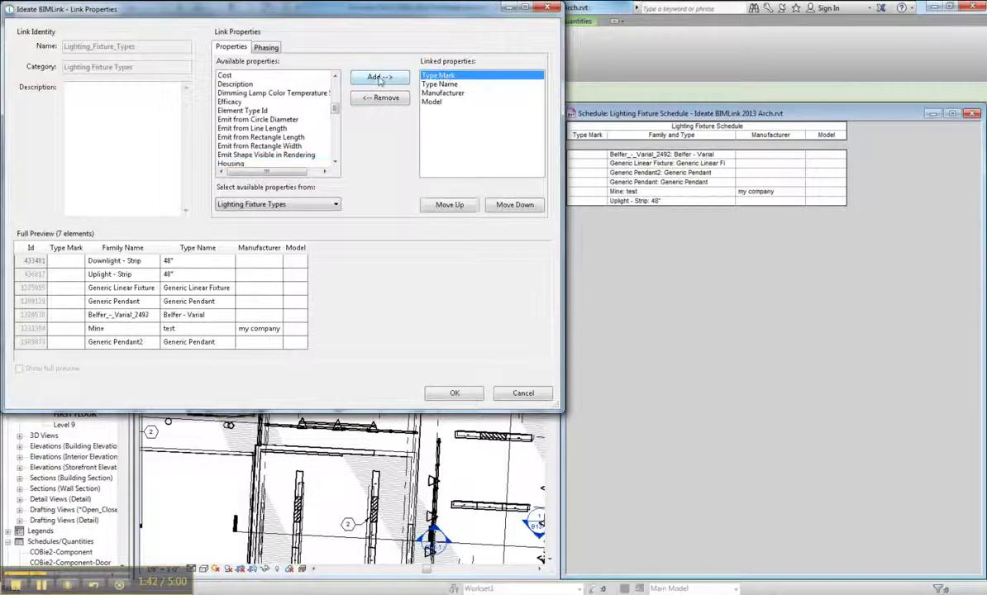
Step: Add the properties COBieAssetType through COBieTypeCreatedOn after Family Name and accept the link properties
{"action": "left_click_drag", "start_coordinate": [335, 108], "coordinate": [339, 92]}
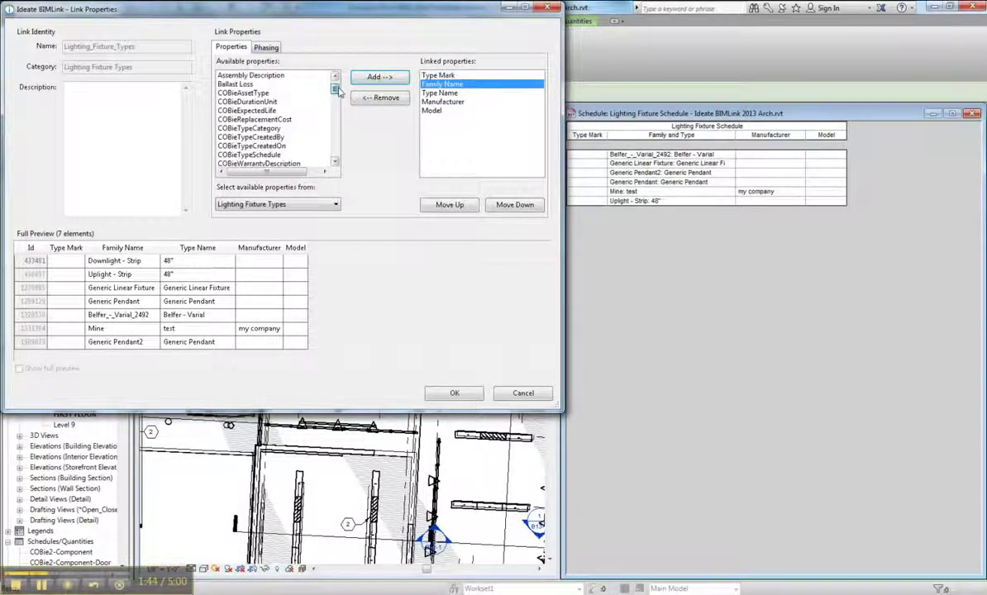
{"action": "left_click", "coordinate": [265, 93]}
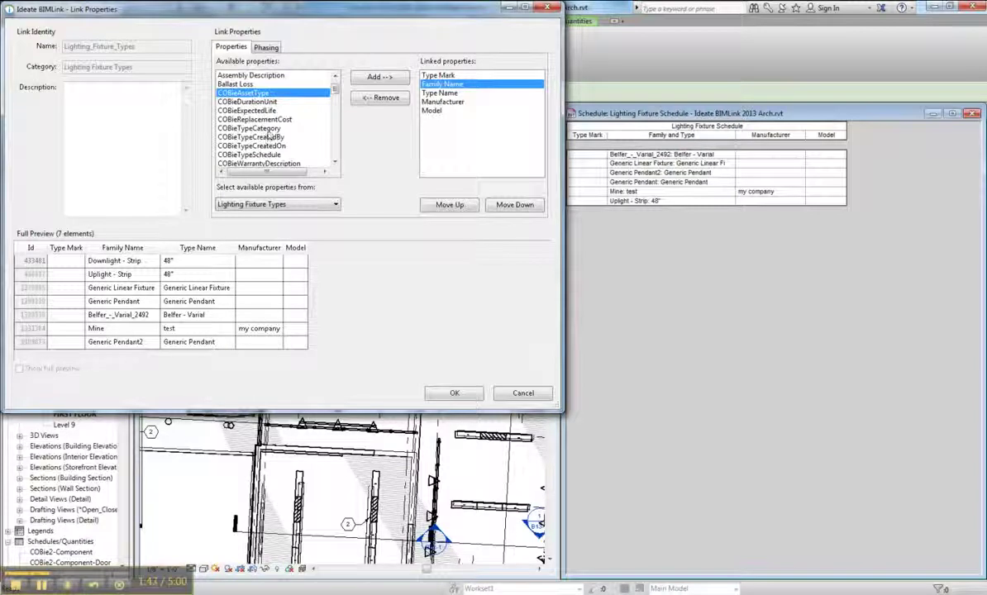
{"action": "left_click", "coordinate": [252, 145], "text": "shift"}
{"action": "left_click", "coordinate": [373, 79]}
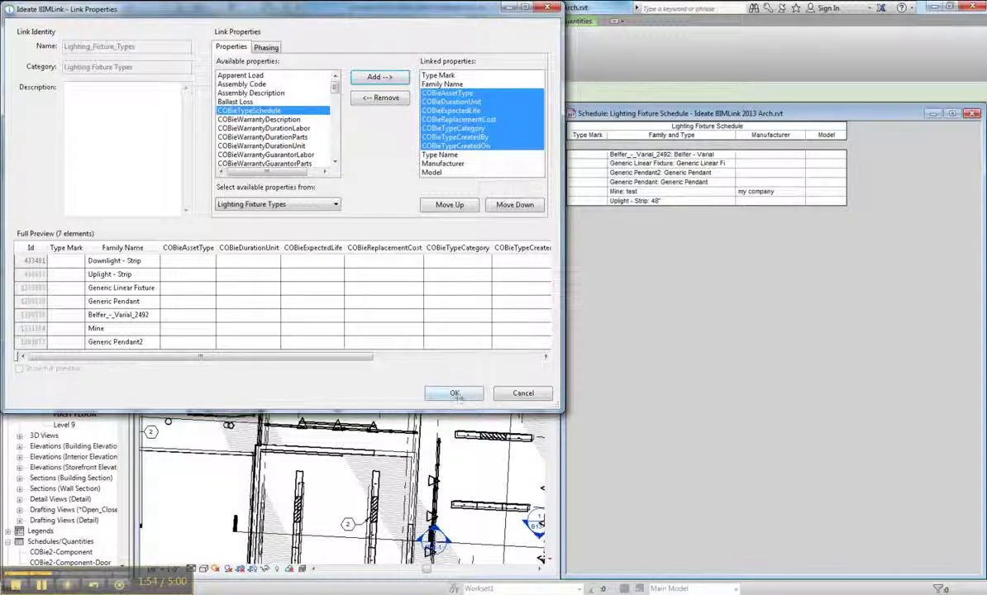
{"action": "left_click", "coordinate": [454, 393]}
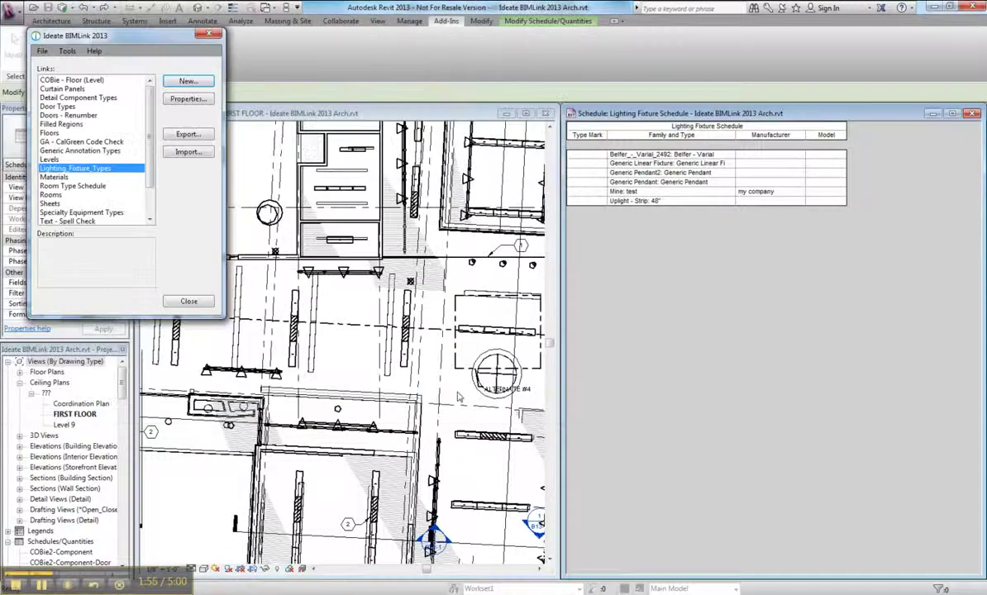
Step: Export the link as Lighting_Fixture_Types.xls in Excel 97-2003 Workbook format, replacing the existing file in the Access Db Link for FFE folder
{"action": "left_click", "coordinate": [188, 134]}
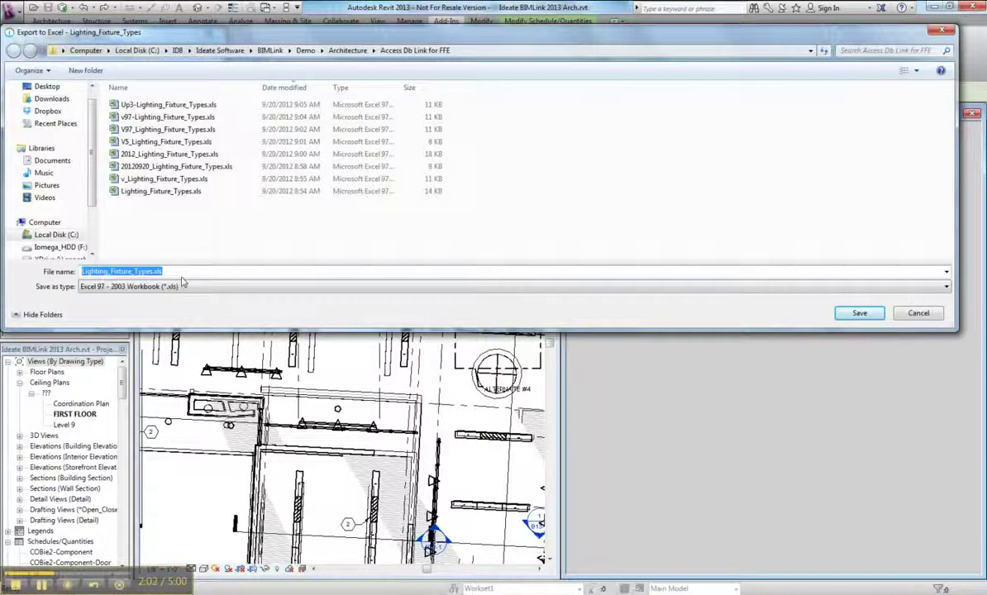
{"action": "left_click", "coordinate": [941, 287]}
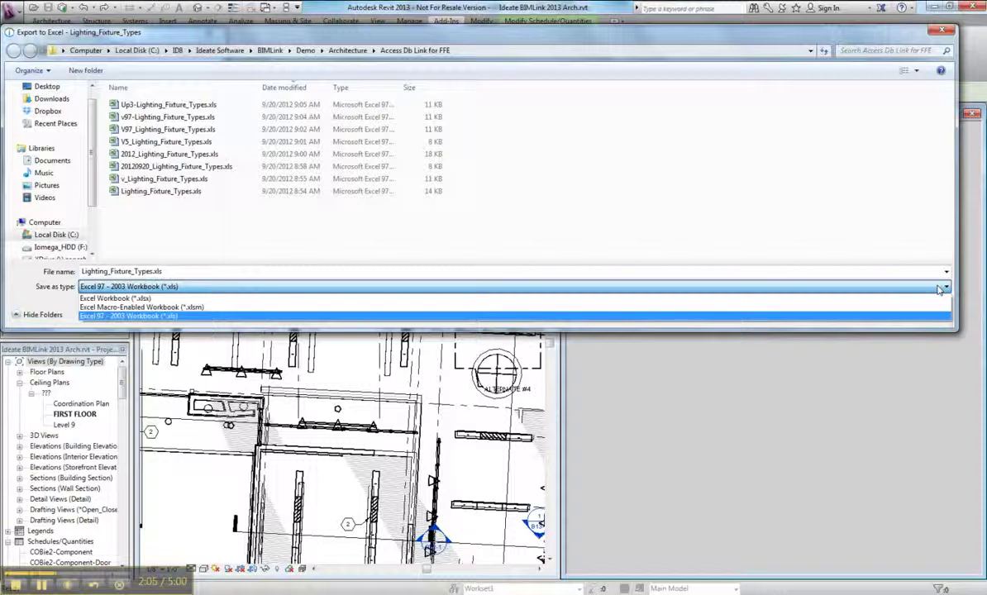
{"action": "left_click", "coordinate": [940, 287]}
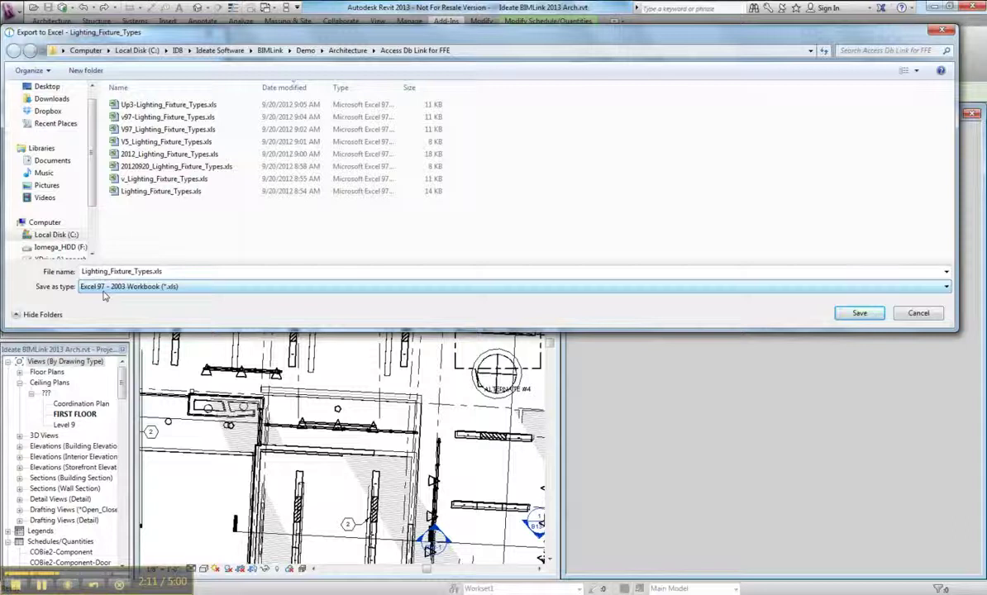
{"action": "left_click", "coordinate": [857, 318]}
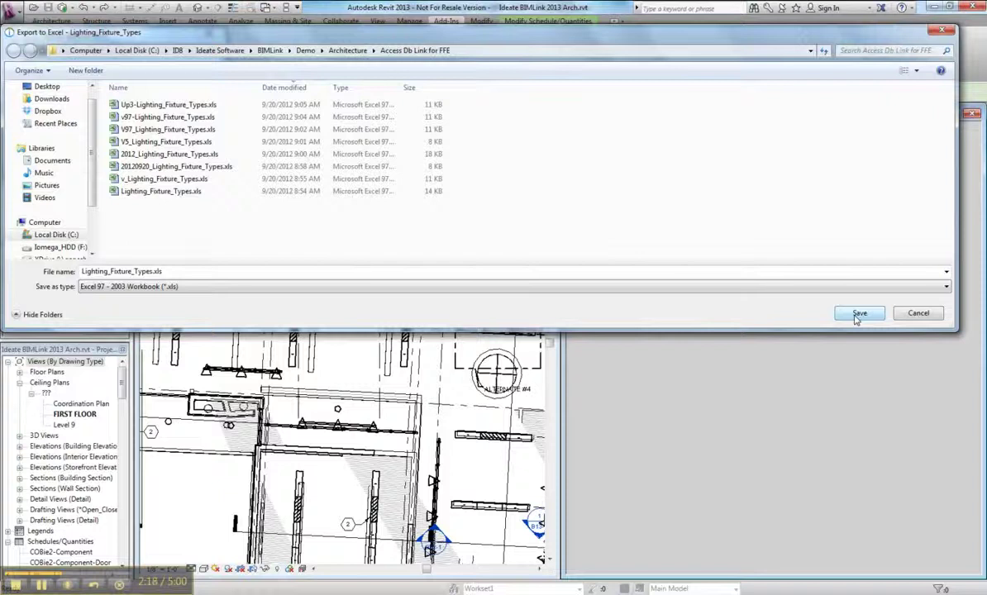
{"action": "left_click", "coordinate": [857, 318]}
{"action": "left_click", "coordinate": [529, 308]}
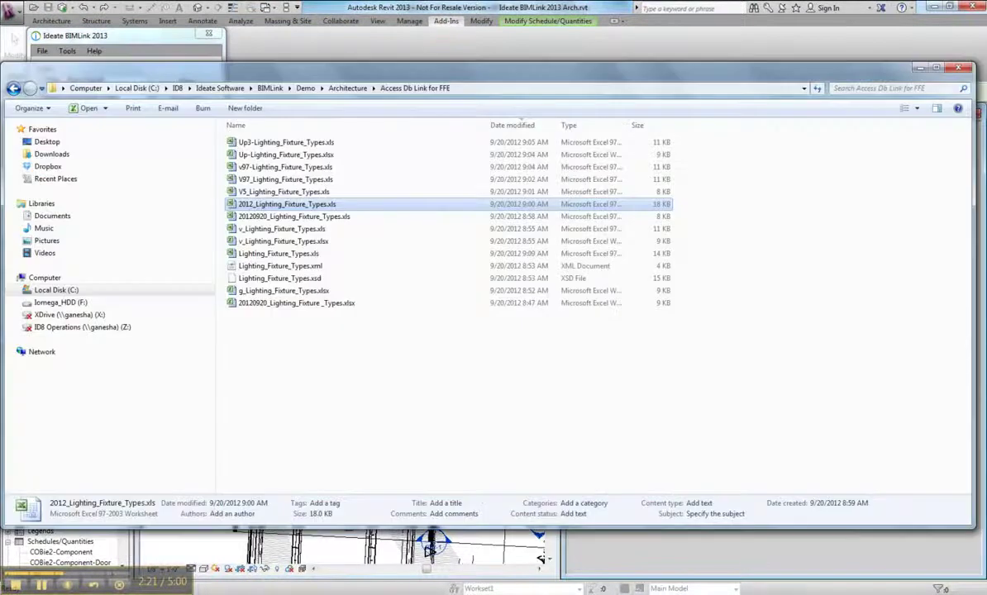
Step: Sort the Access Db Link for FFE folder by newest modification date and examine Lighting_Fixture_Types.xls in Excel
{"action": "left_click", "coordinate": [512, 125]}
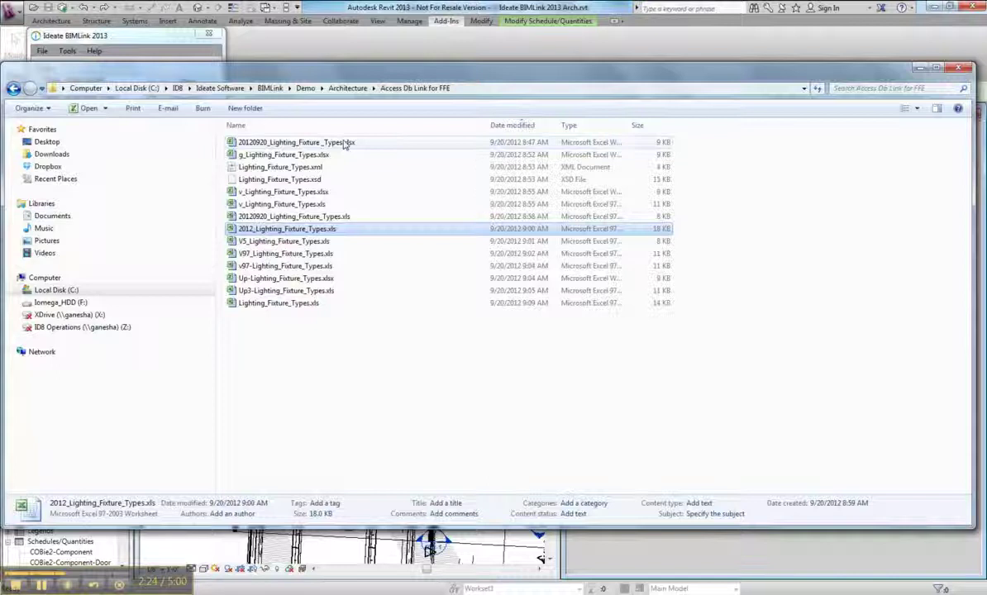
{"action": "left_click", "coordinate": [514, 126]}
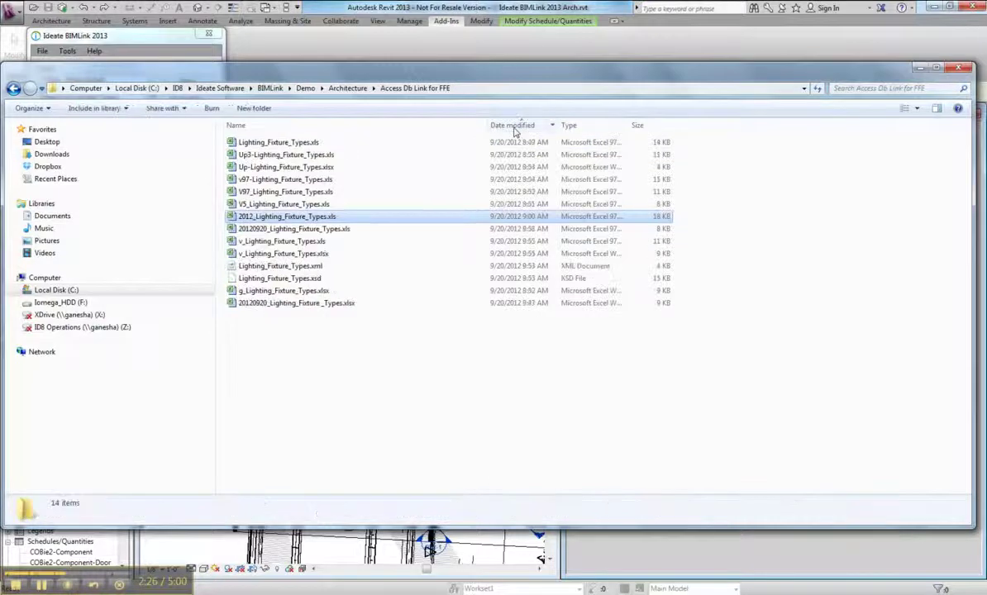
{"action": "double_click", "coordinate": [267, 145]}
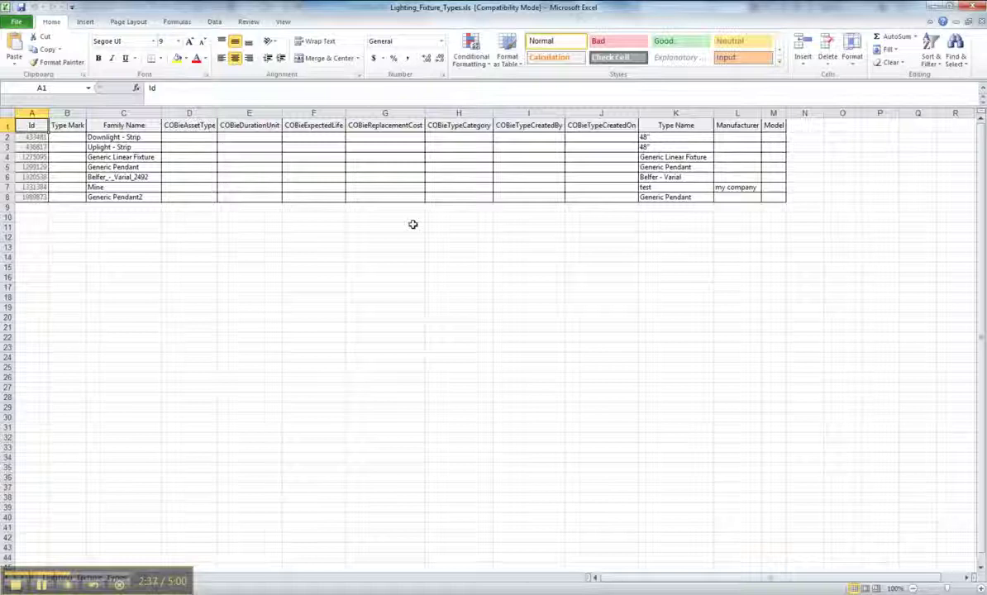
{"action": "left_click", "coordinate": [979, 7]}
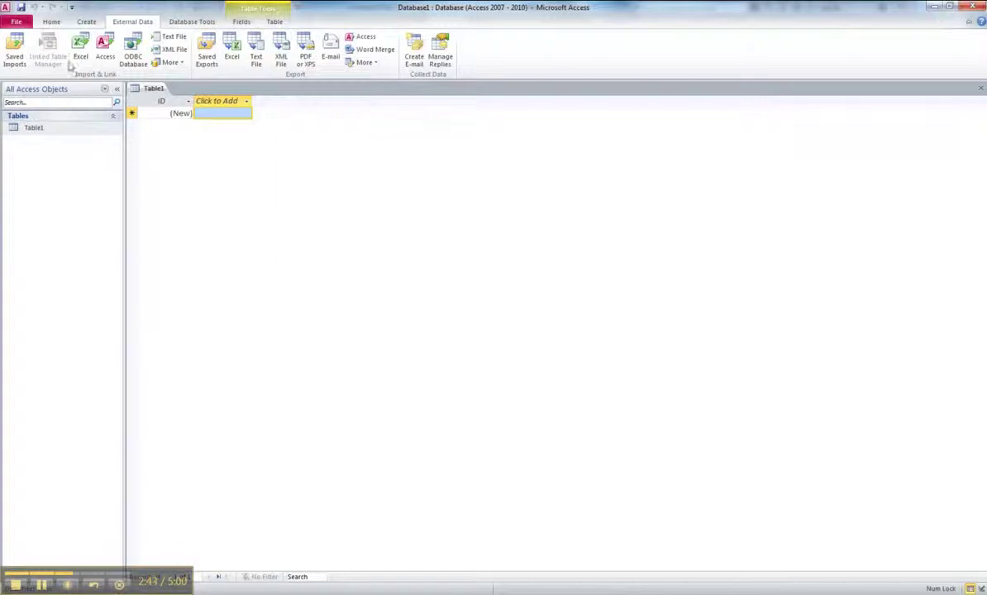
Step: Start an Excel import of Lighting_Fixture_Types.xls from the Access Db Link for FFE folder into a new table in the current database
{"action": "left_click", "coordinate": [80, 49]}
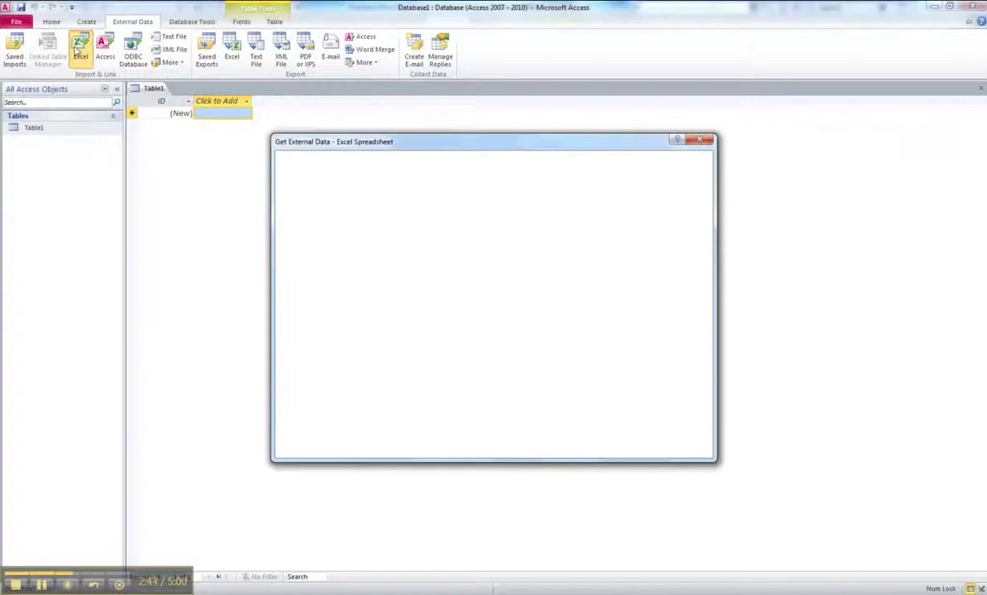
{"action": "left_click", "coordinate": [666, 222]}
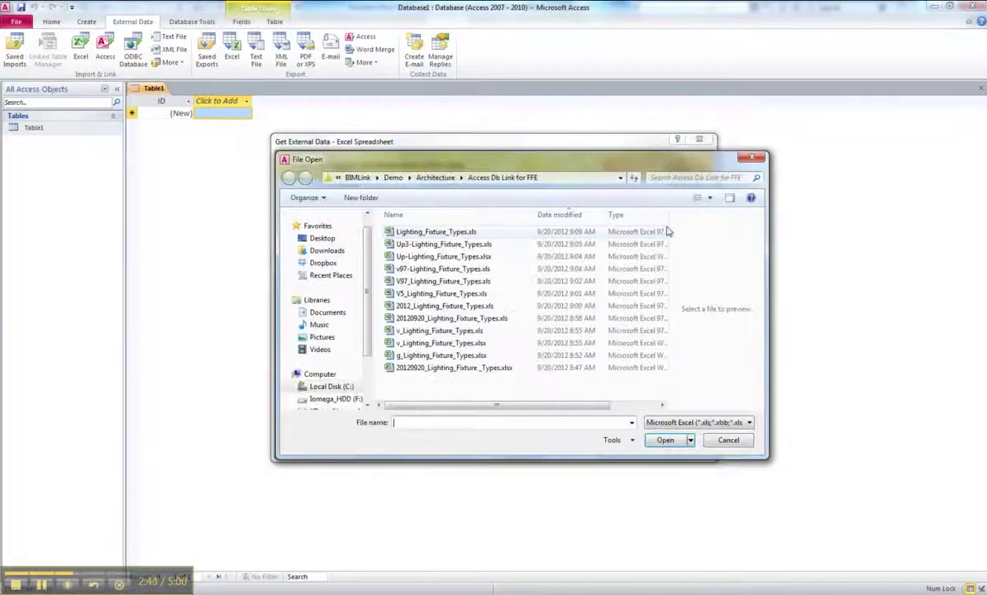
{"action": "left_click", "coordinate": [435, 232]}
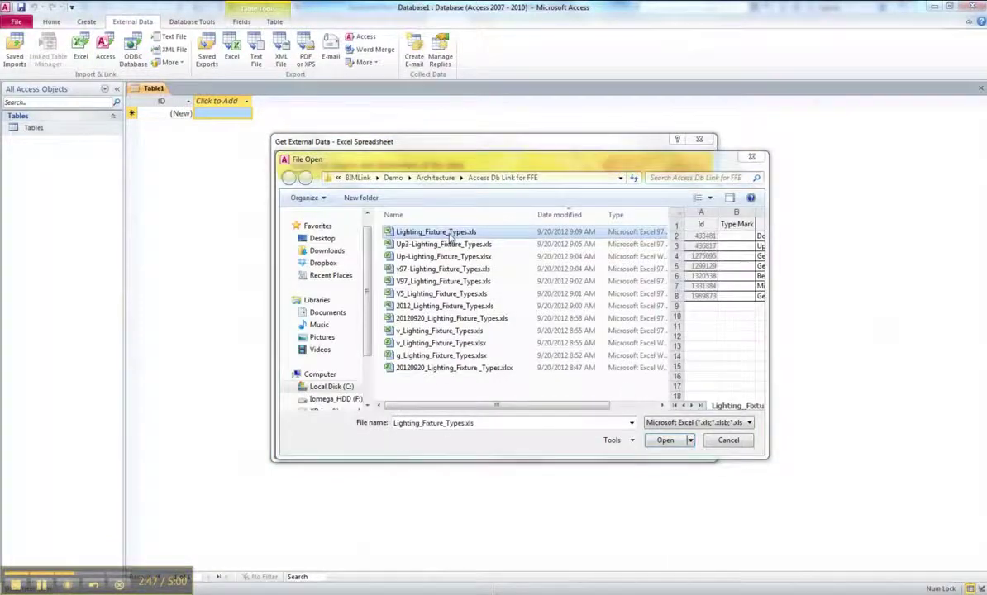
{"action": "left_click", "coordinate": [663, 441]}
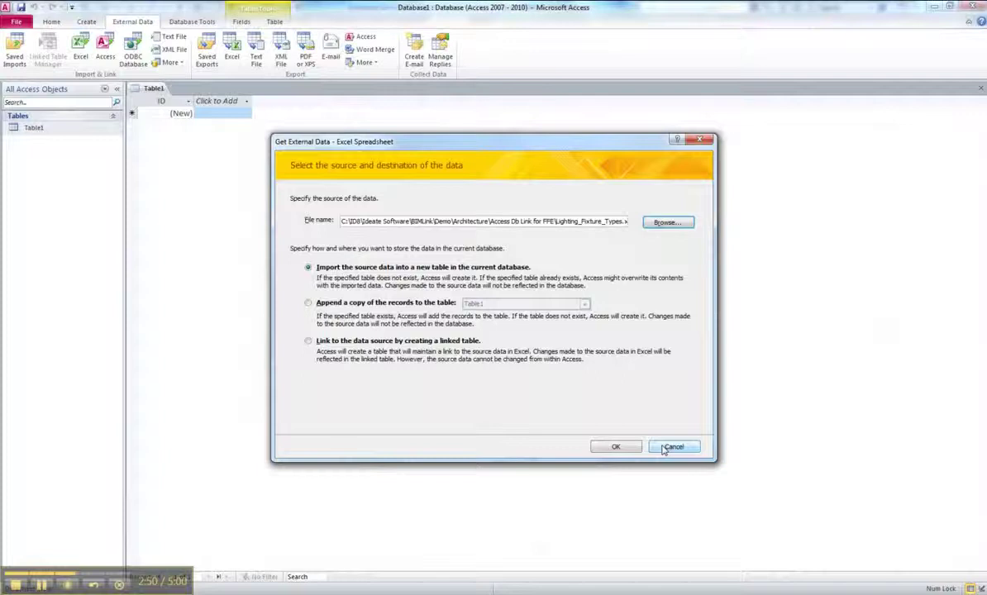
{"action": "left_click", "coordinate": [617, 448]}
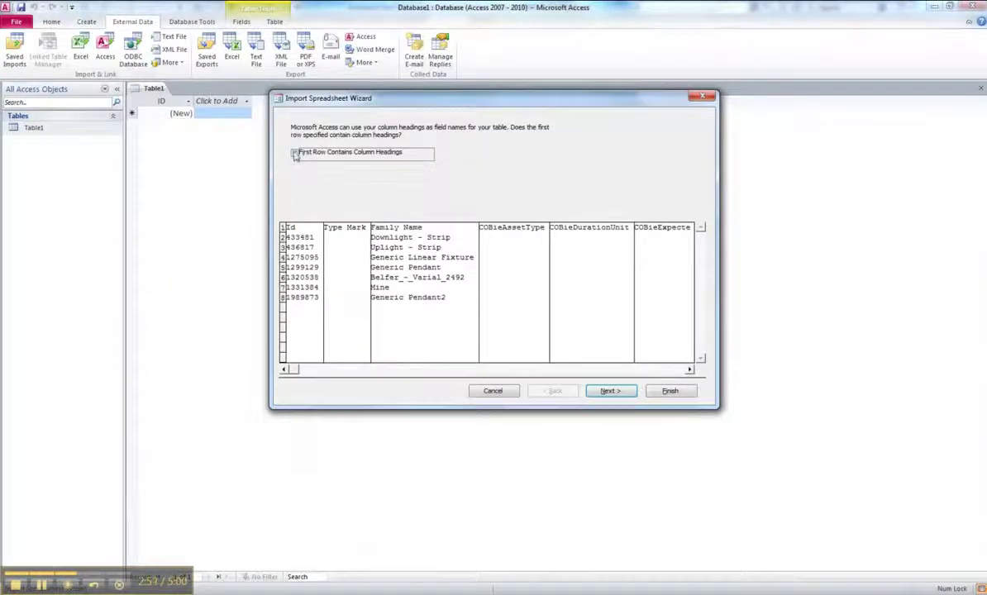
Step: Import with first-row column headings and Id as the primary key into table Lighting_Fixture_Types, without saving the import steps
{"action": "left_click", "coordinate": [295, 153]}
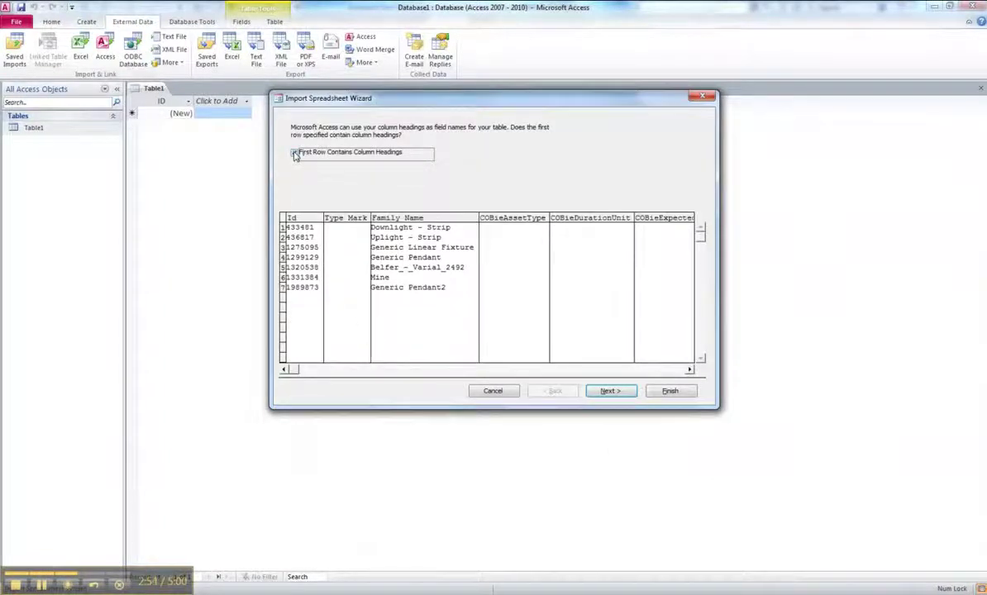
{"action": "left_click", "coordinate": [619, 392]}
{"action": "left_click", "coordinate": [615, 392]}
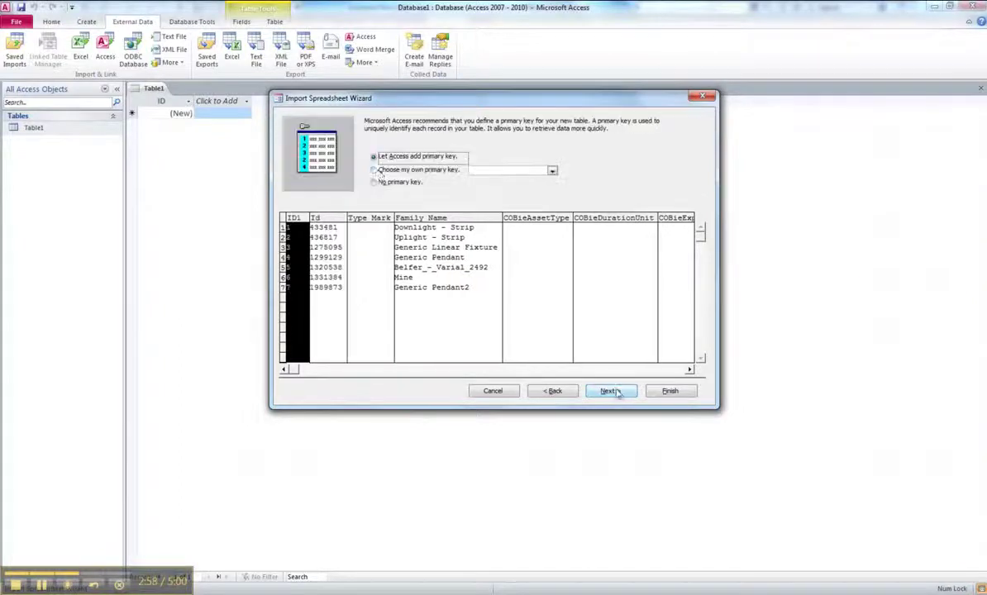
{"action": "left_click", "coordinate": [374, 169]}
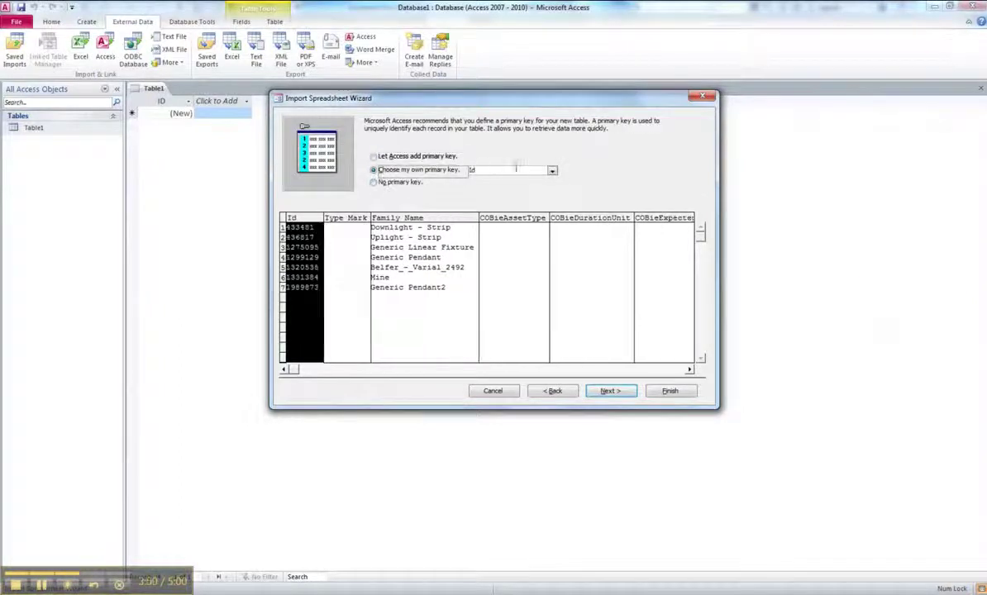
{"action": "left_click", "coordinate": [608, 391]}
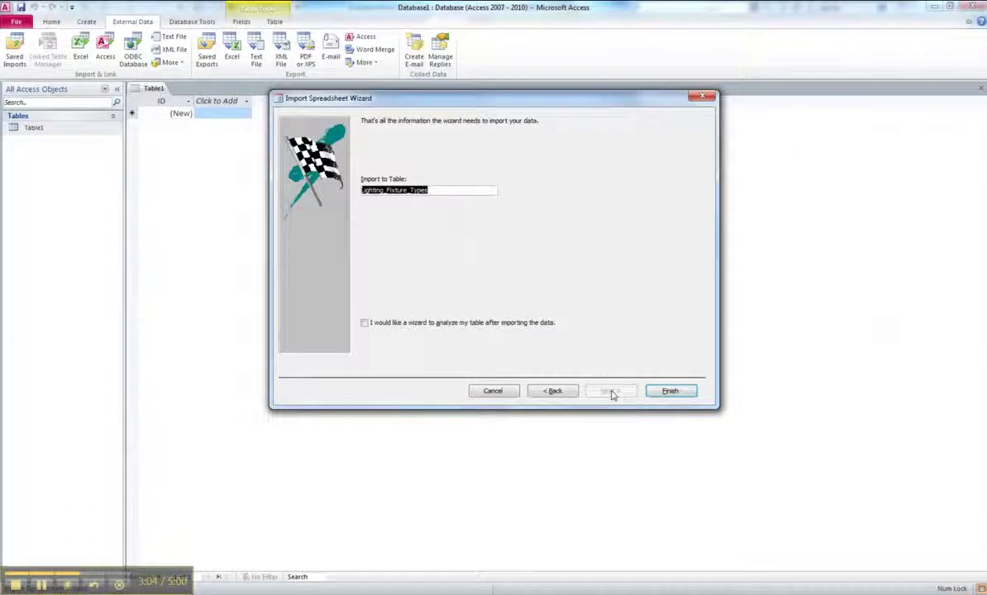
{"action": "left_click_drag", "start_coordinate": [436, 190], "coordinate": [338, 192]}
{"action": "left_click", "coordinate": [690, 397]}
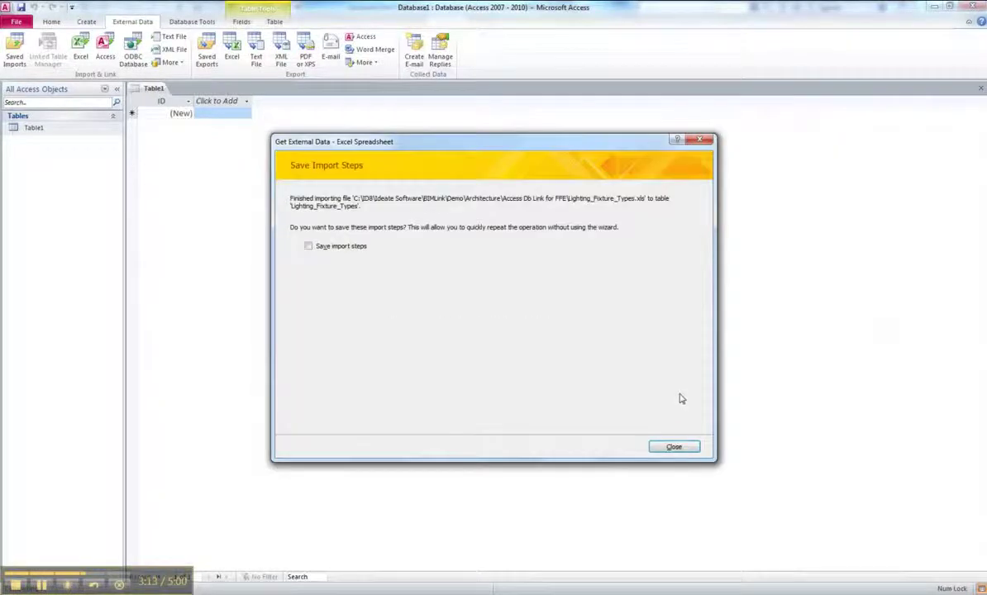
{"action": "left_click", "coordinate": [676, 449]}
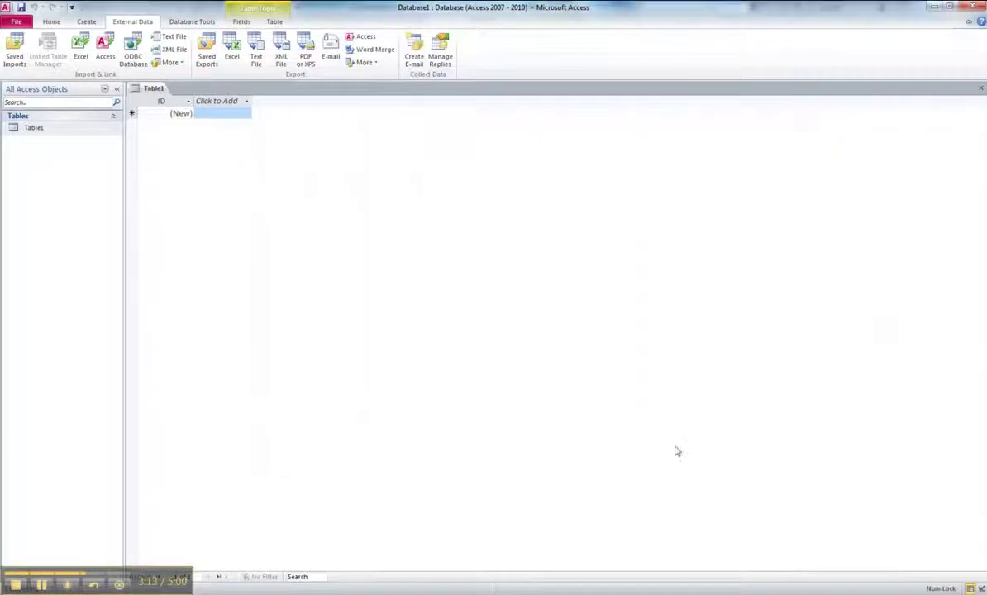
Step: Open the Lighting_Fixture_Types table and set the Manufacturer of the Mine fixture to ABC Lighting
{"action": "left_click", "coordinate": [66, 132]}
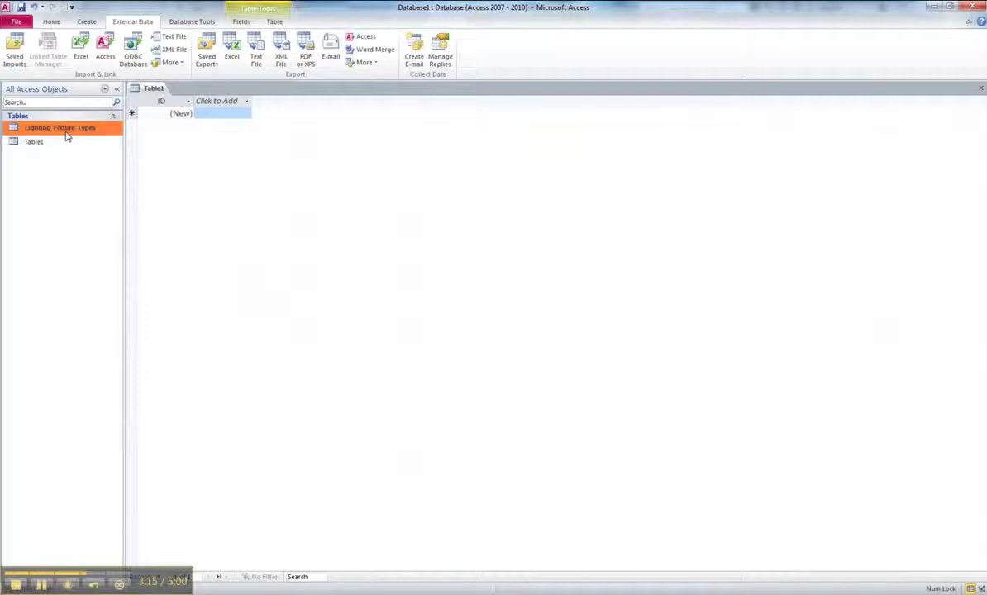
{"action": "double_click", "coordinate": [66, 132]}
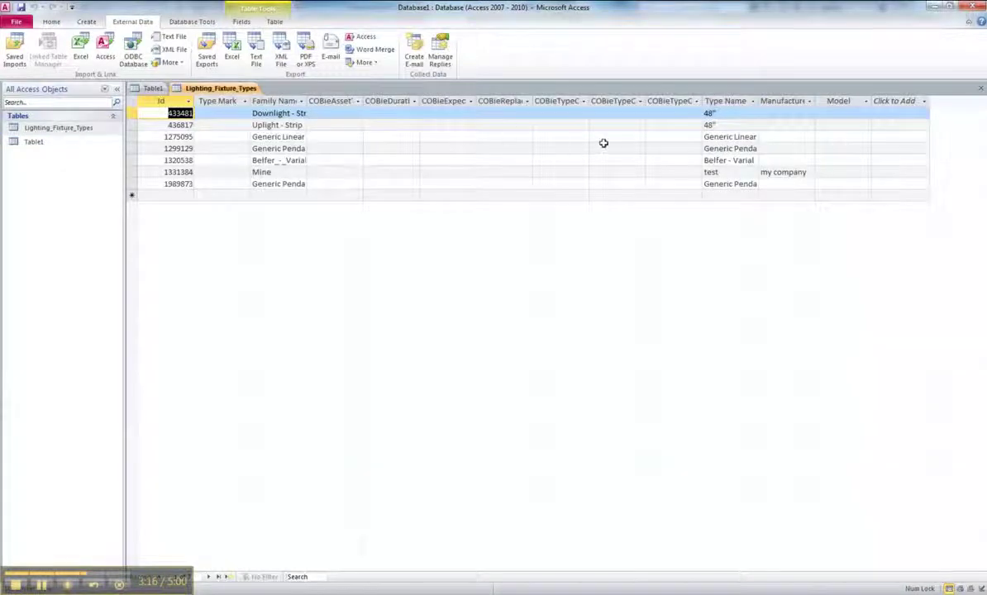
{"action": "left_click", "coordinate": [759, 171]}
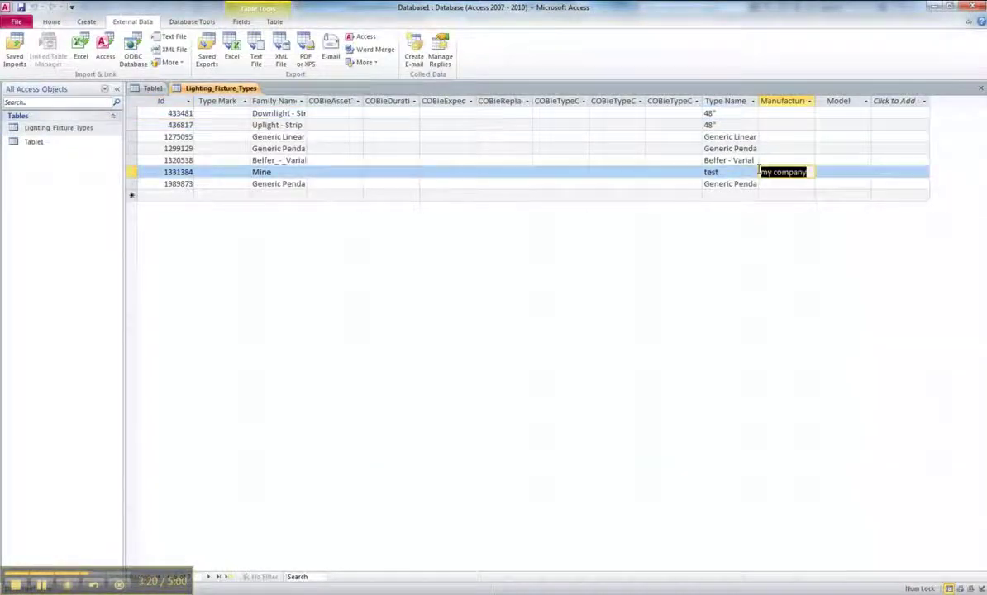
{"action": "type", "text": "ABC Ligh"}
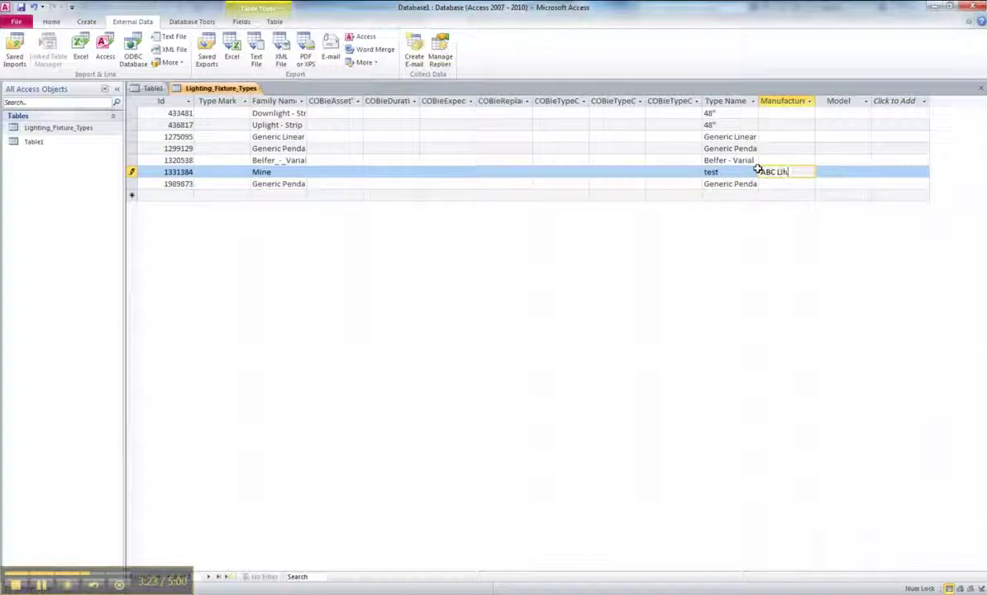
{"action": "type", "text": "ting"}
Step: For the Downlight - Strip record, set Model to ABC and COBieDurationUnit to 2 yrs
{"action": "left_click", "coordinate": [822, 113]}
{"action": "type", "text": "ABC"}
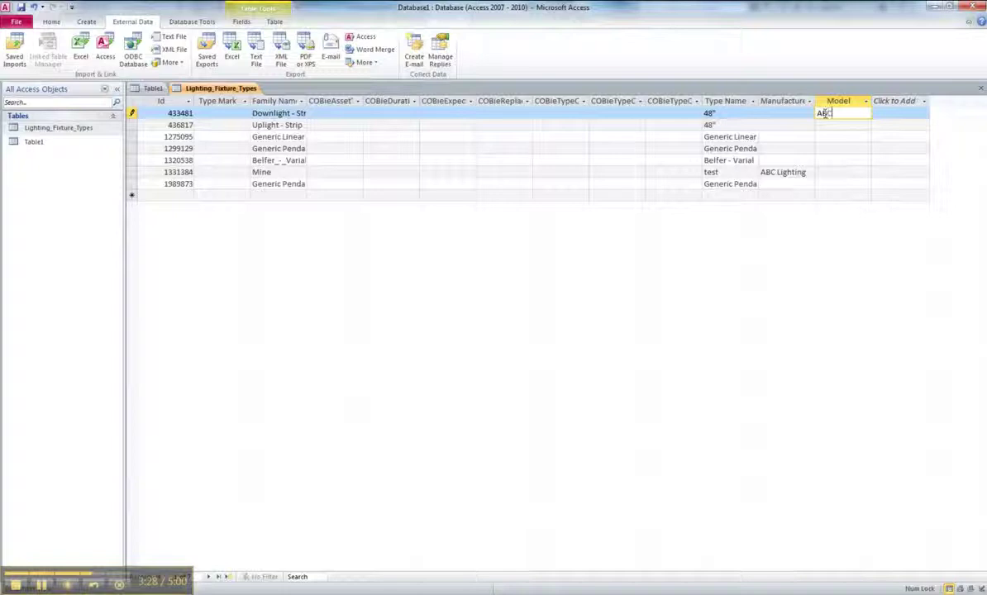
{"action": "key", "text": "Tab"}
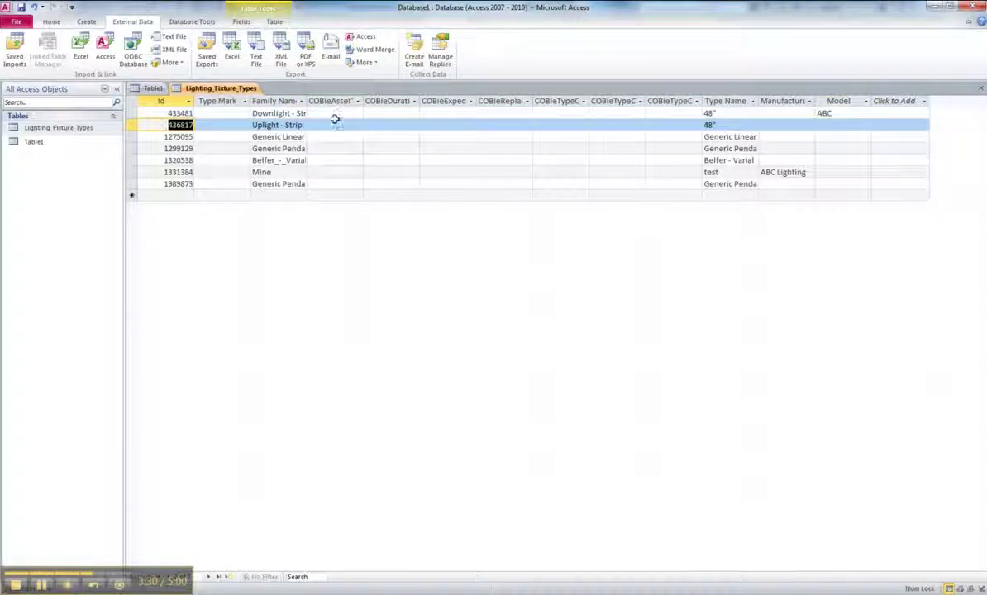
{"action": "left_click", "coordinate": [385, 112]}
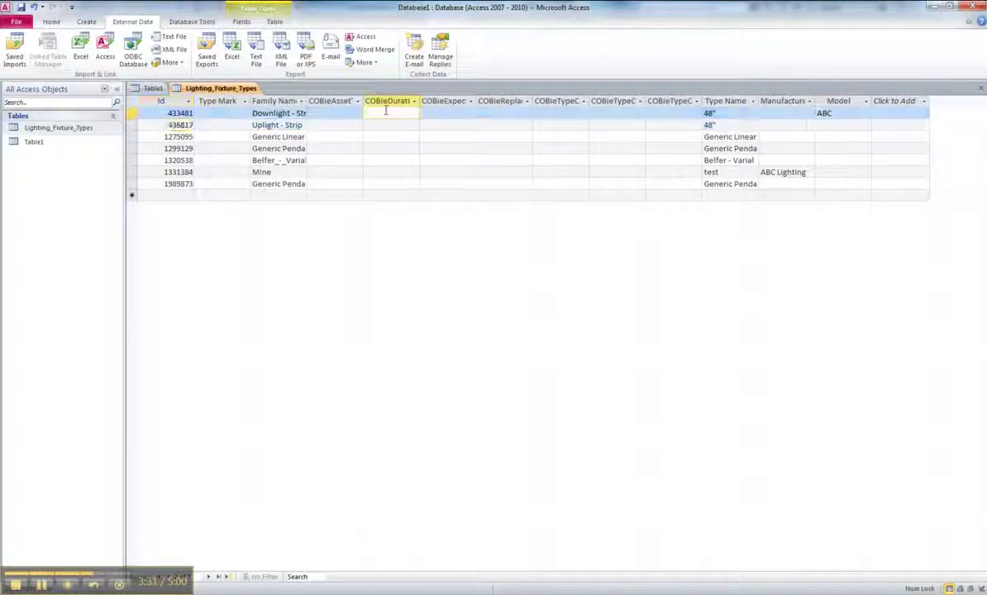
{"action": "type", "text": "2 yrs"}
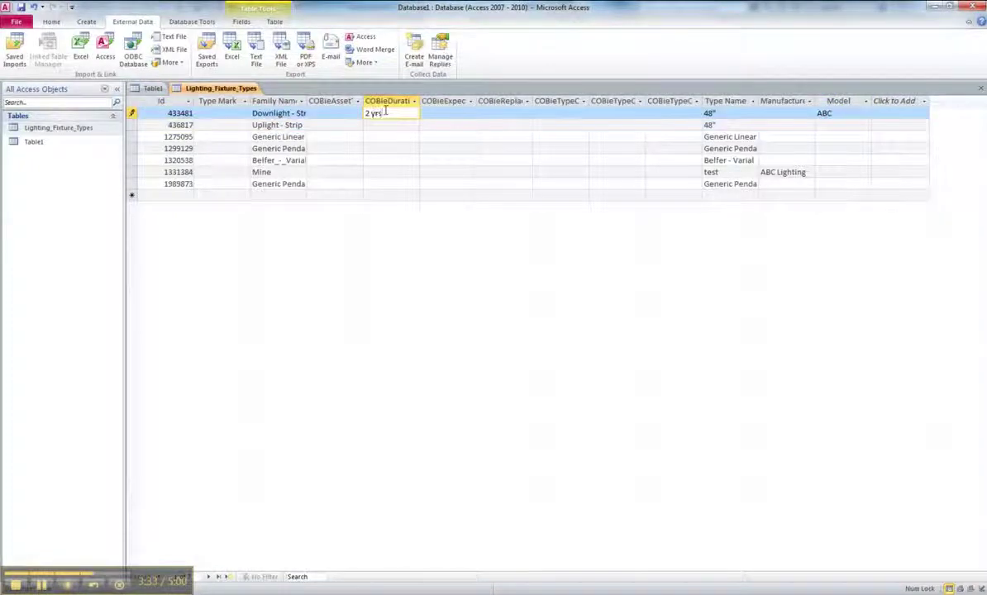
Step: Set the Type Mark to A for the Mine record and B for the Generic Pendant2 record
{"action": "left_click", "coordinate": [208, 172]}
{"action": "type", "text": "A"}
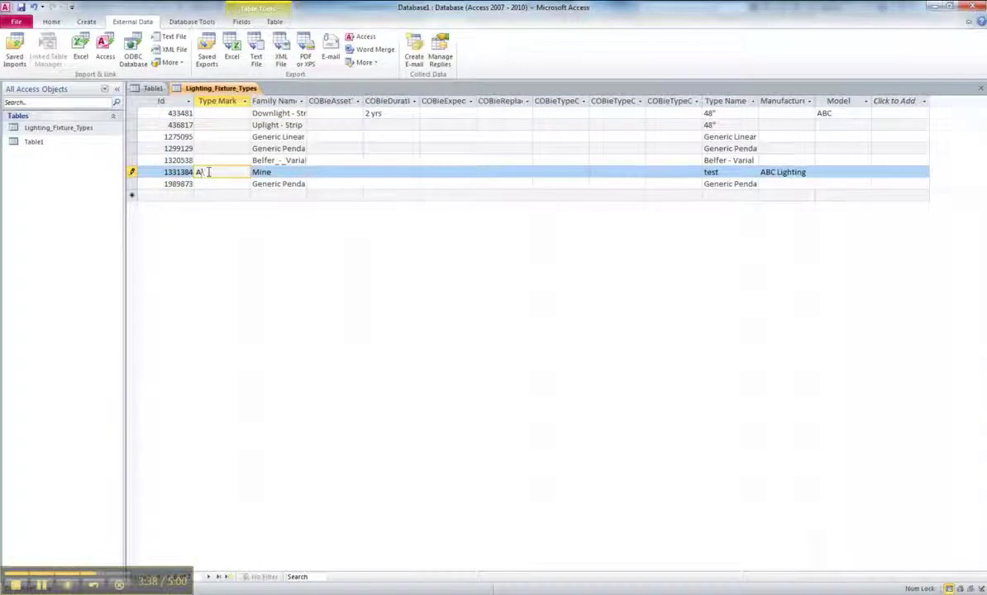
{"action": "left_click", "coordinate": [207, 184]}
{"action": "type", "text": "B"}
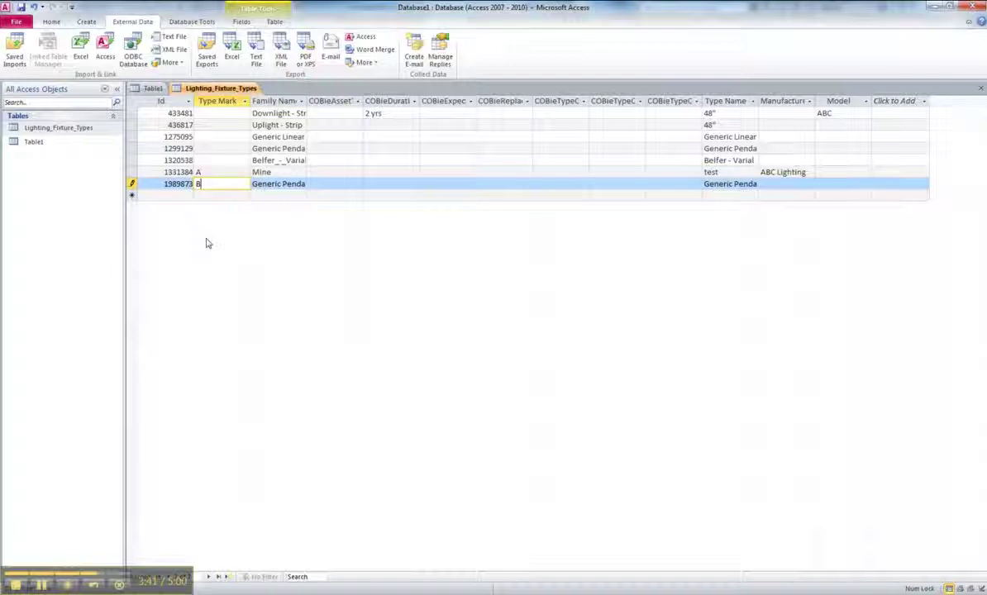
{"action": "left_click", "coordinate": [198, 195]}
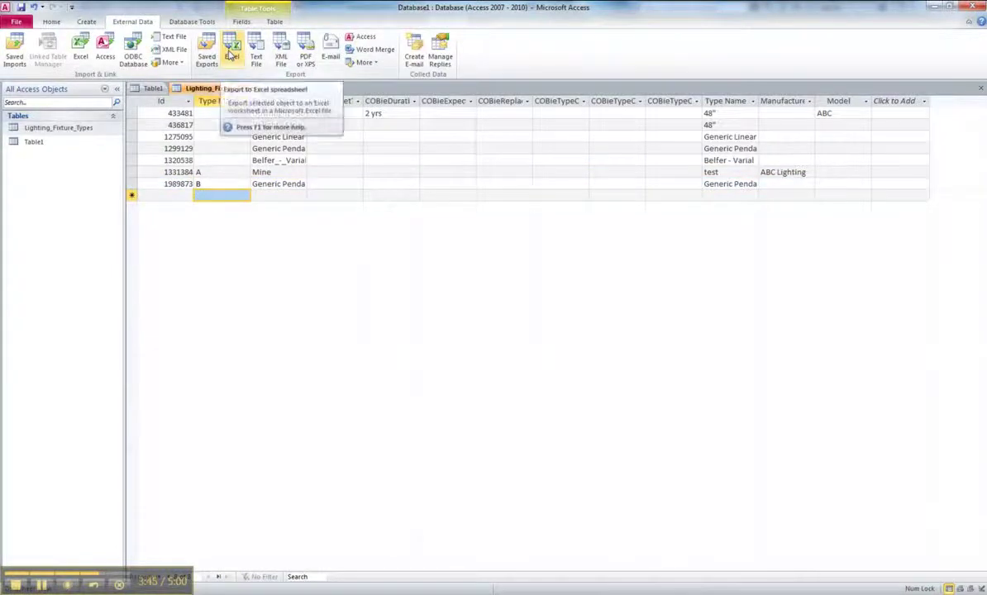
Step: Start exporting the Lighting_Fixture_Types table to Excel with the file format Excel 97 - Excel 2003 Workbook (*.xls)
{"action": "left_click", "coordinate": [231, 55]}
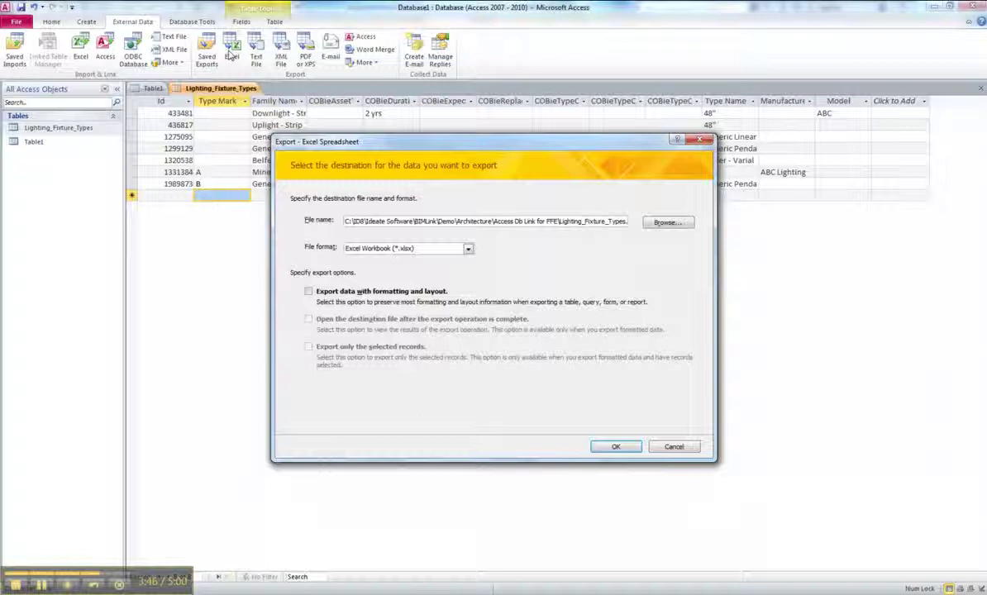
{"action": "left_click", "coordinate": [468, 249]}
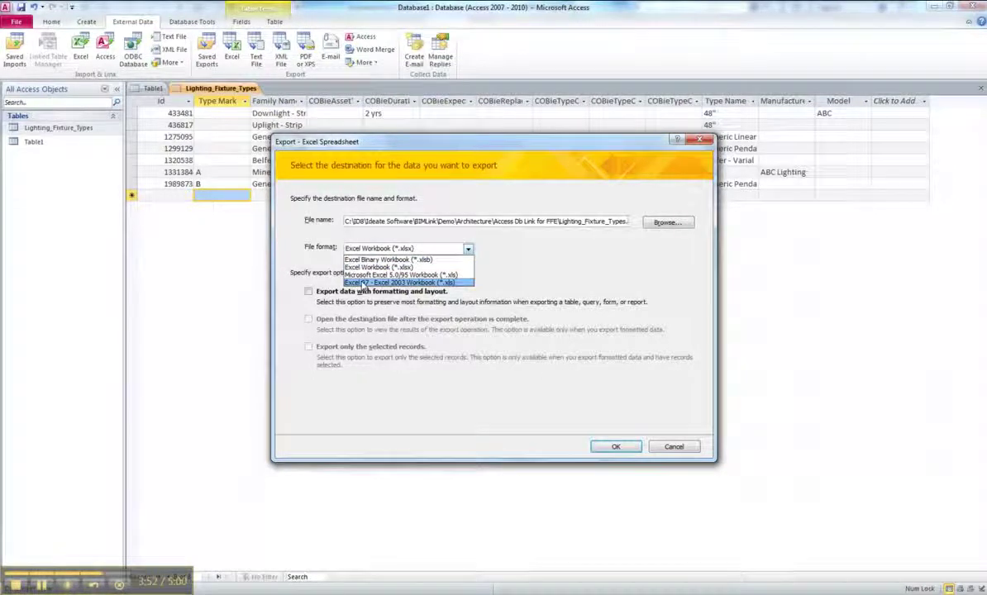
{"action": "left_click", "coordinate": [364, 283]}
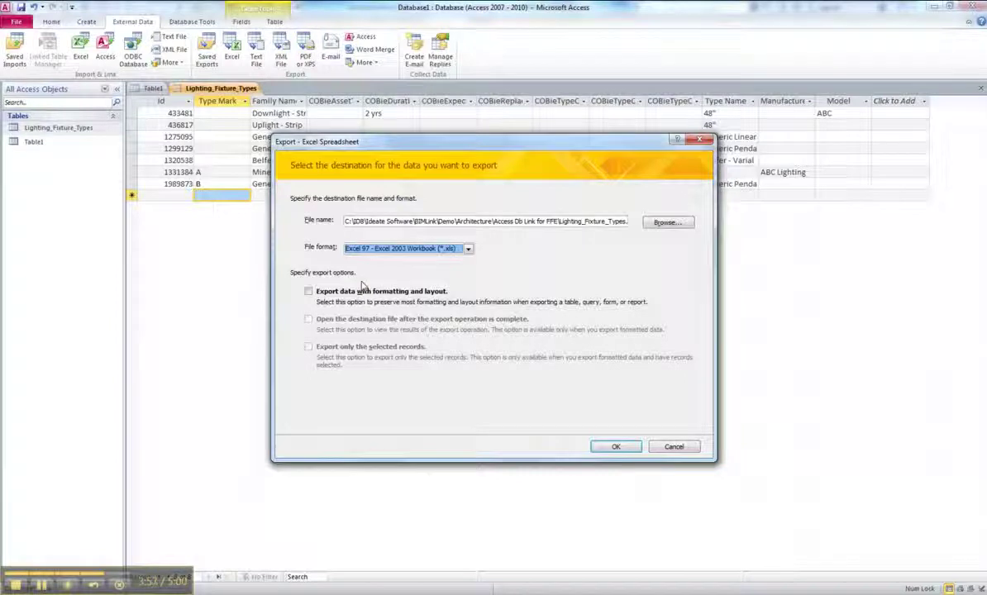
{"action": "left_click", "coordinate": [414, 248]}
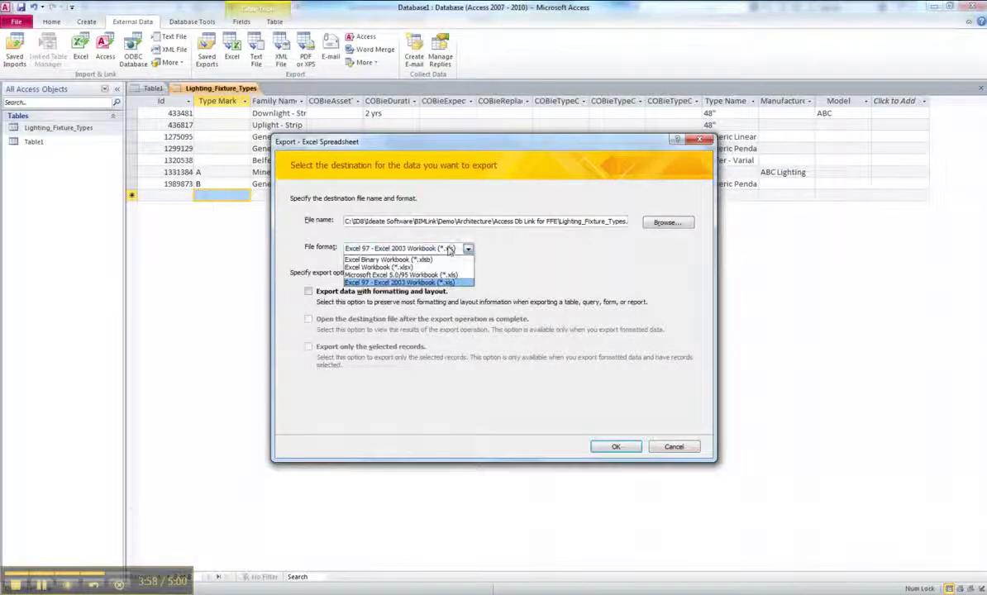
{"action": "left_click", "coordinate": [410, 282]}
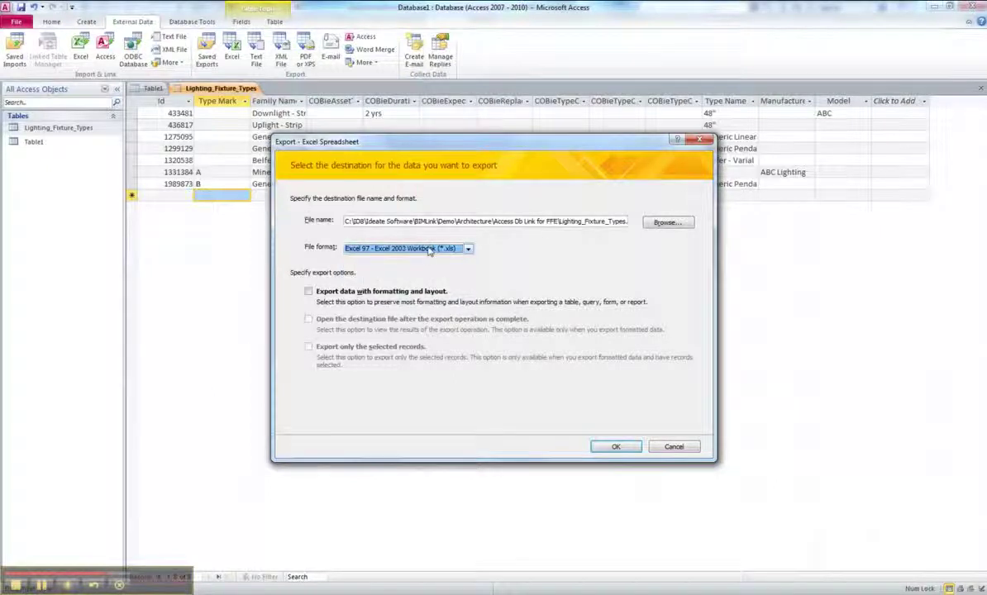
Step: Prefix the export file name with 2012-09-20_ and complete the export without saving the export steps
{"action": "left_click", "coordinate": [523, 219]}
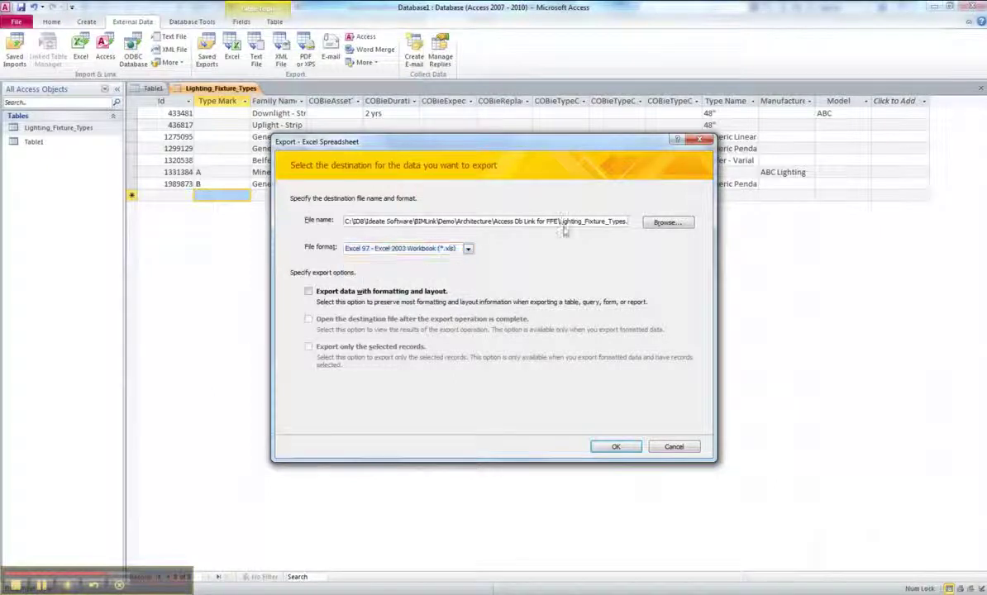
{"action": "type", "text": "2012-"}
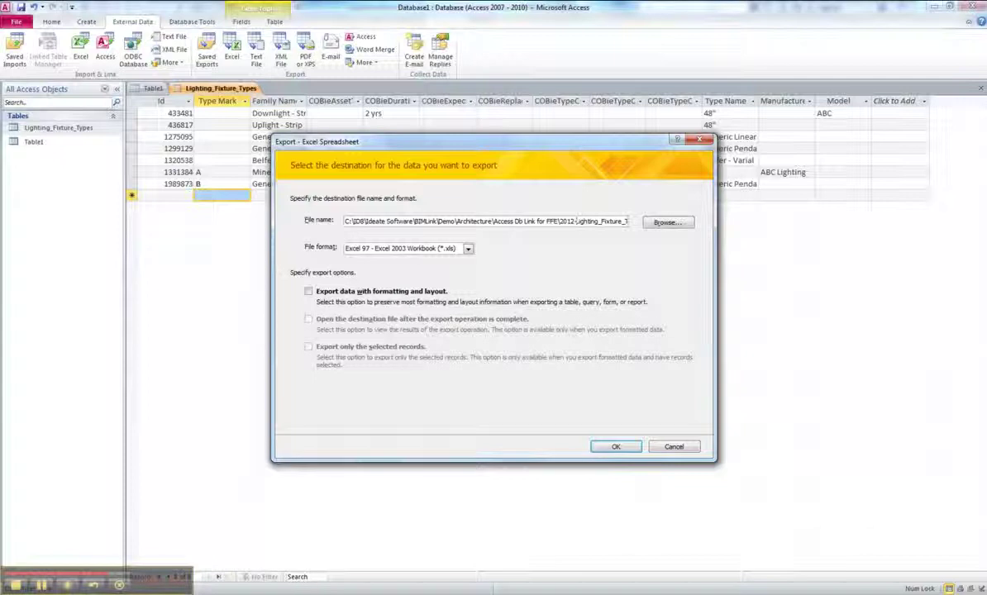
{"action": "type", "text": "09-20_"}
{"action": "left_click", "coordinate": [610, 448]}
{"action": "left_click", "coordinate": [668, 447]}
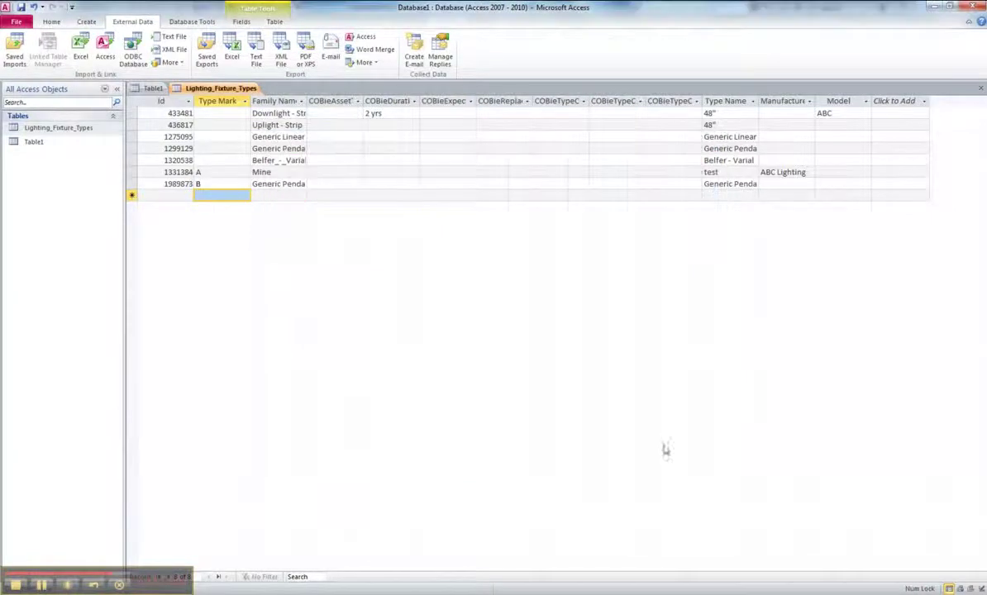
Step: Switch to Ideate BIMLink in Revit, import 2012-09-20_Lighting_Fixture_Types.xls through the Lighting_Fixture_Types link, and close BIMLink
{"action": "mouse_move", "coordinate": [307, 585]}
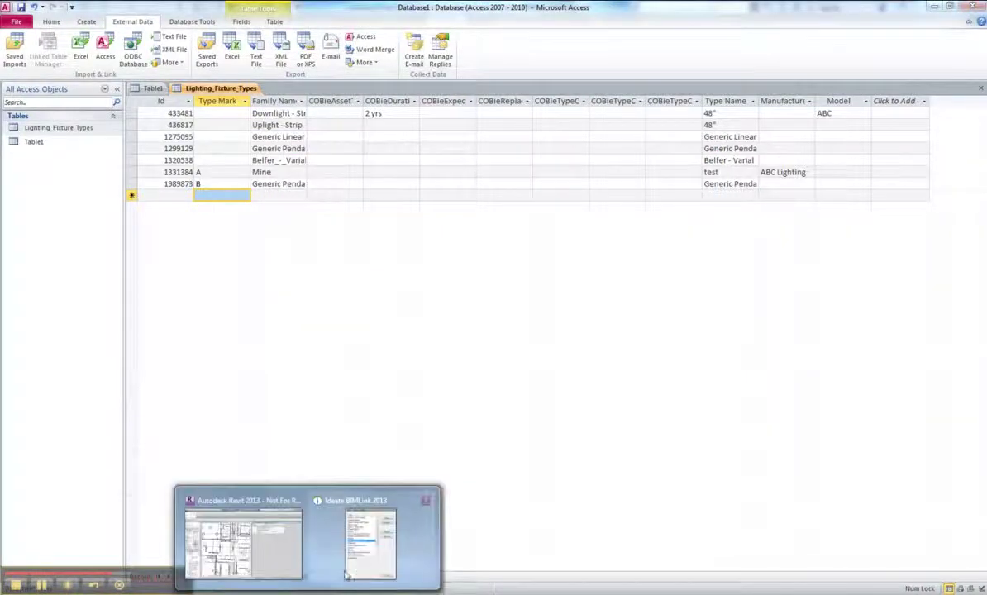
{"action": "left_click", "coordinate": [357, 546]}
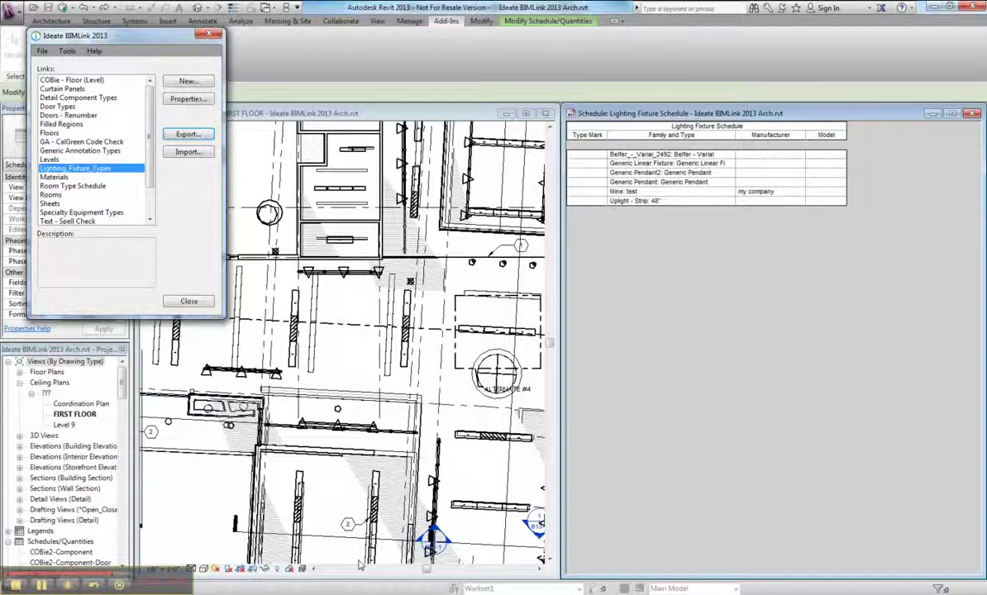
{"action": "left_click", "coordinate": [188, 152]}
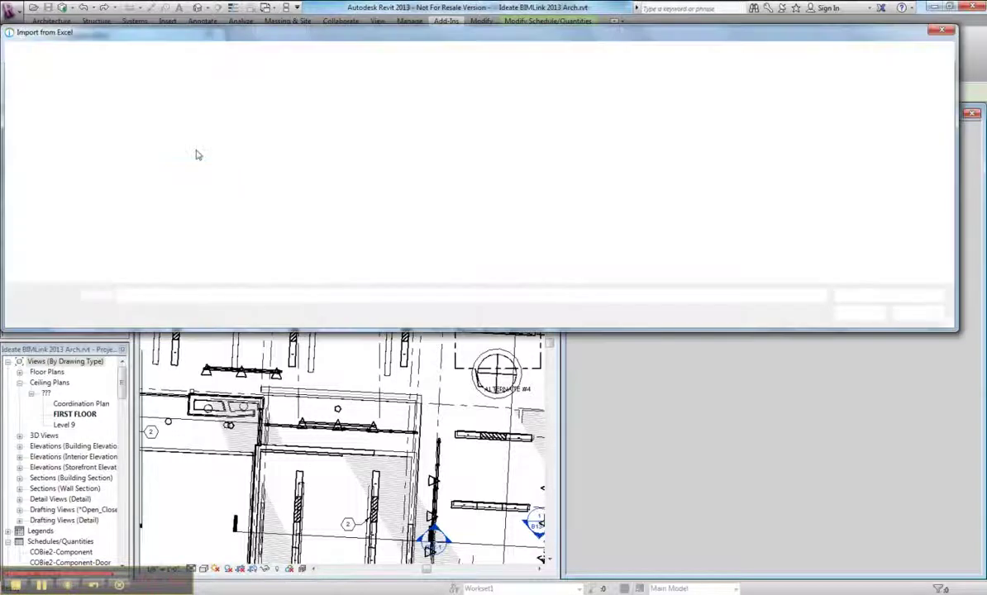
{"action": "left_click", "coordinate": [192, 105]}
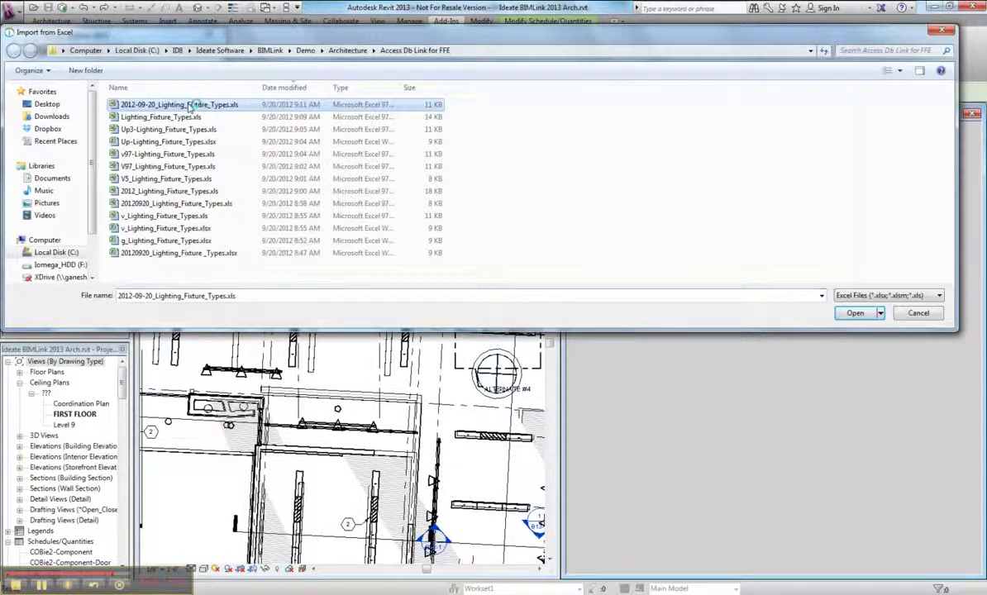
{"action": "left_click", "coordinate": [851, 313]}
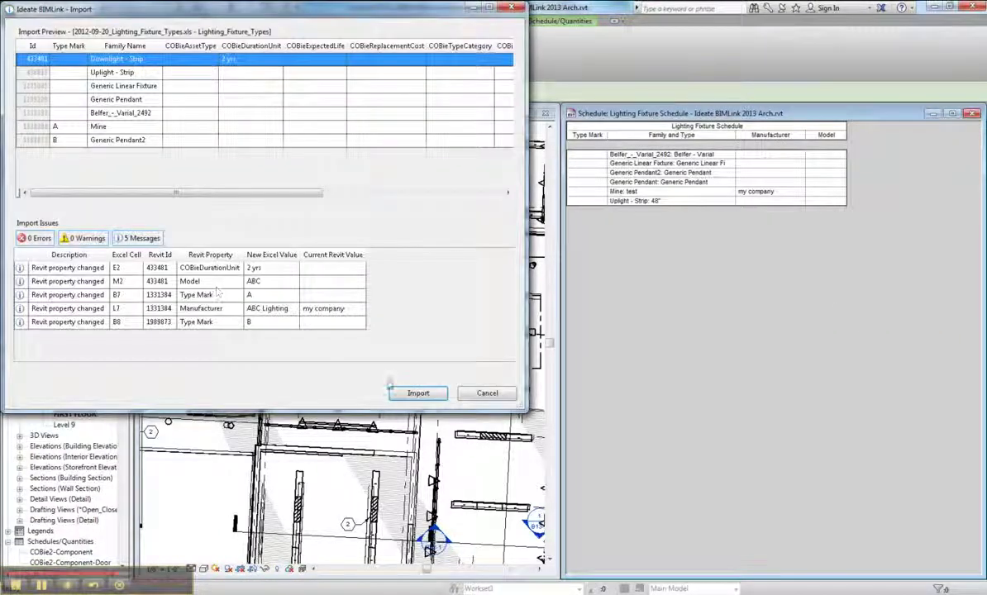
{"action": "left_click", "coordinate": [416, 393]}
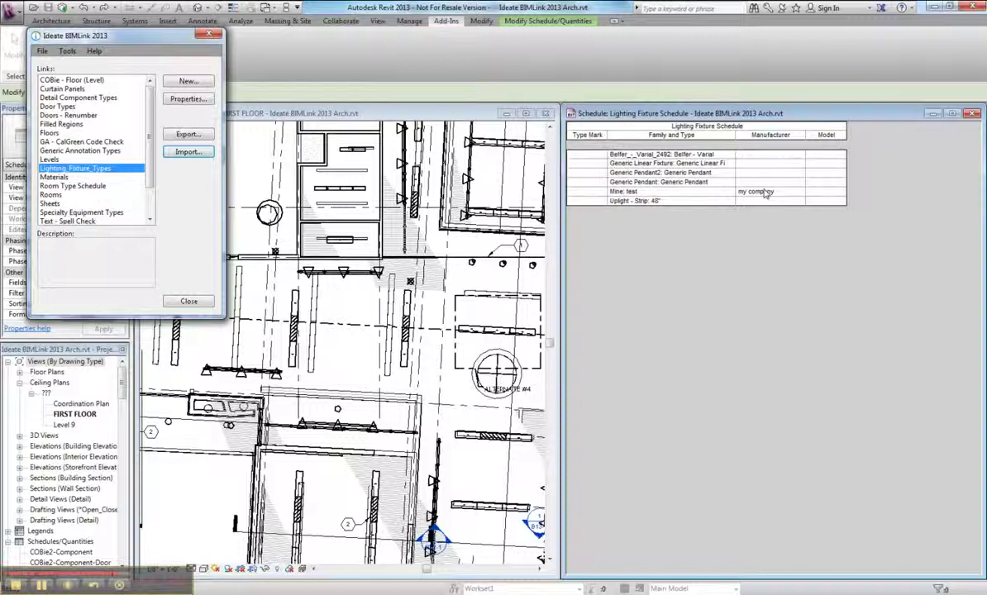
{"action": "left_click", "coordinate": [178, 299]}
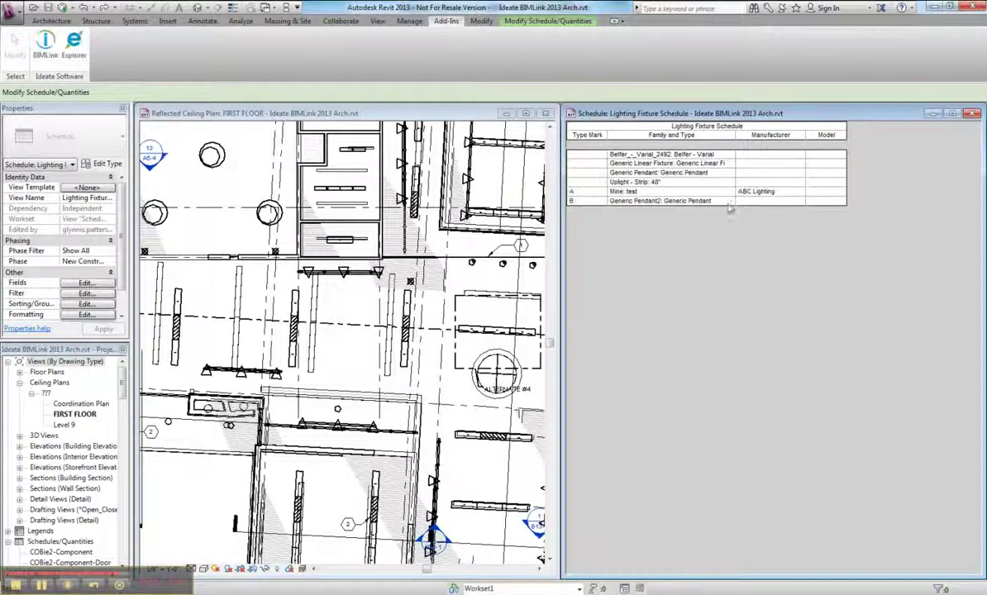